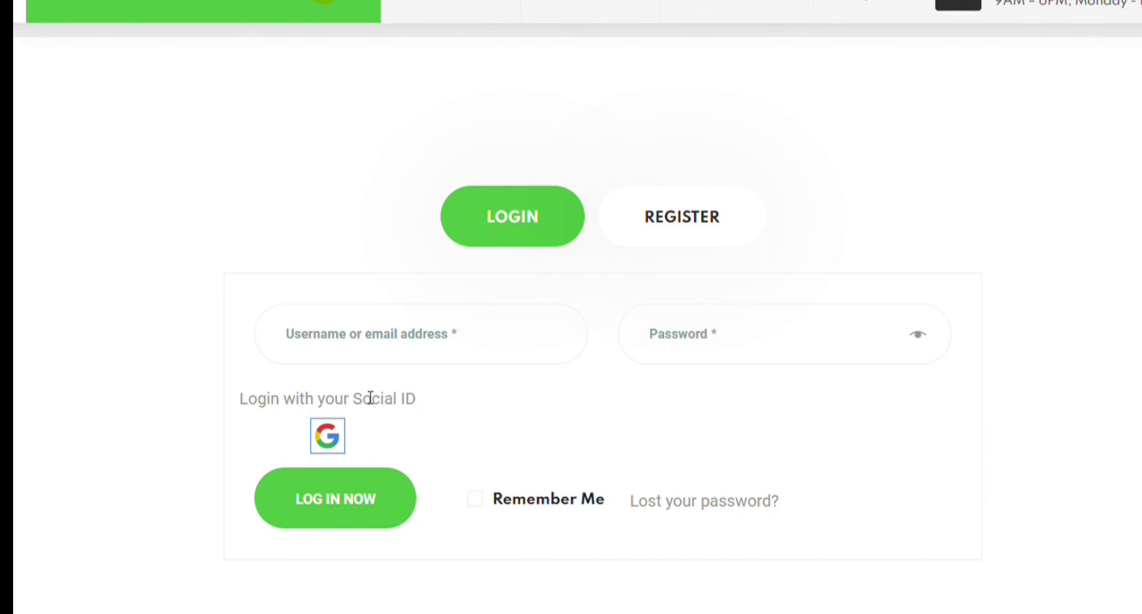
# Log into the shop's My account page with a Google account, then return to the admin Dashboard
pyautogui.click(337, 438)
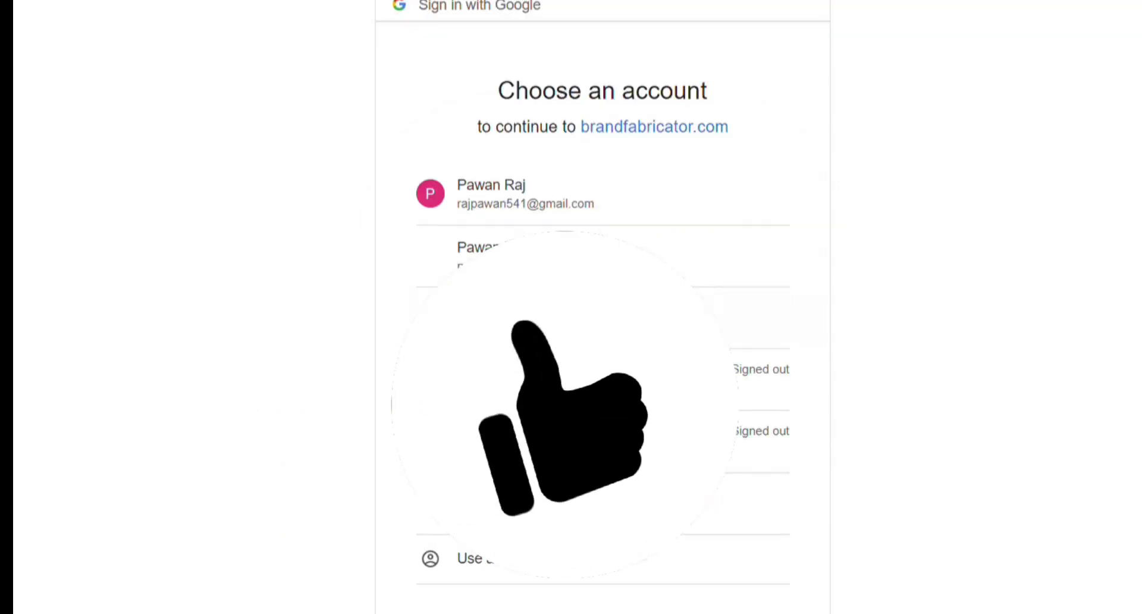
pyautogui.click(537, 205)
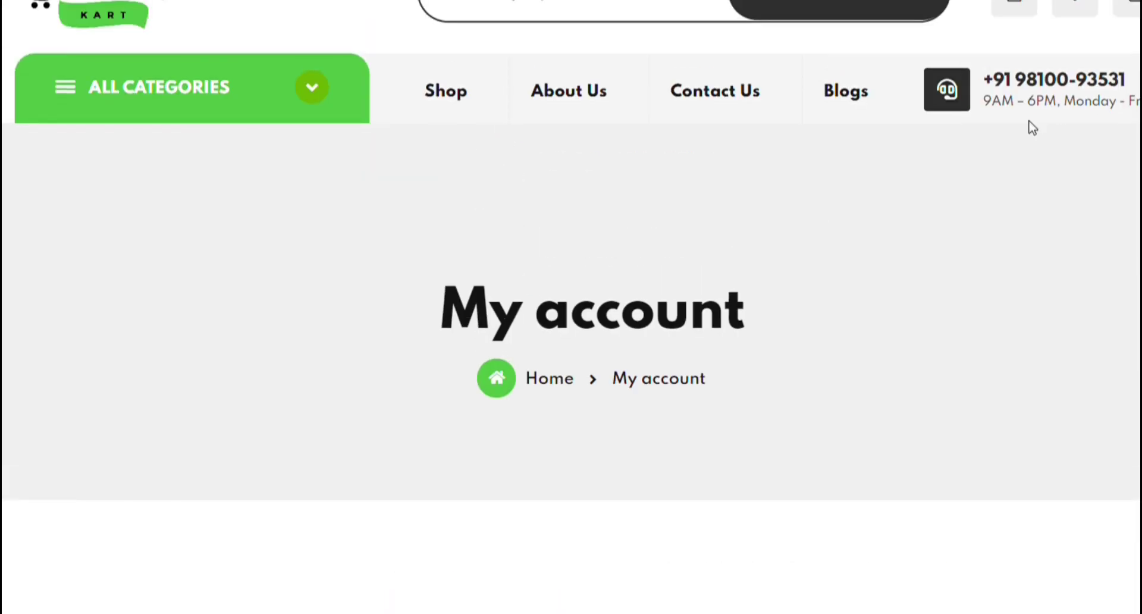
pyautogui.scroll(-3, 1029, 128)
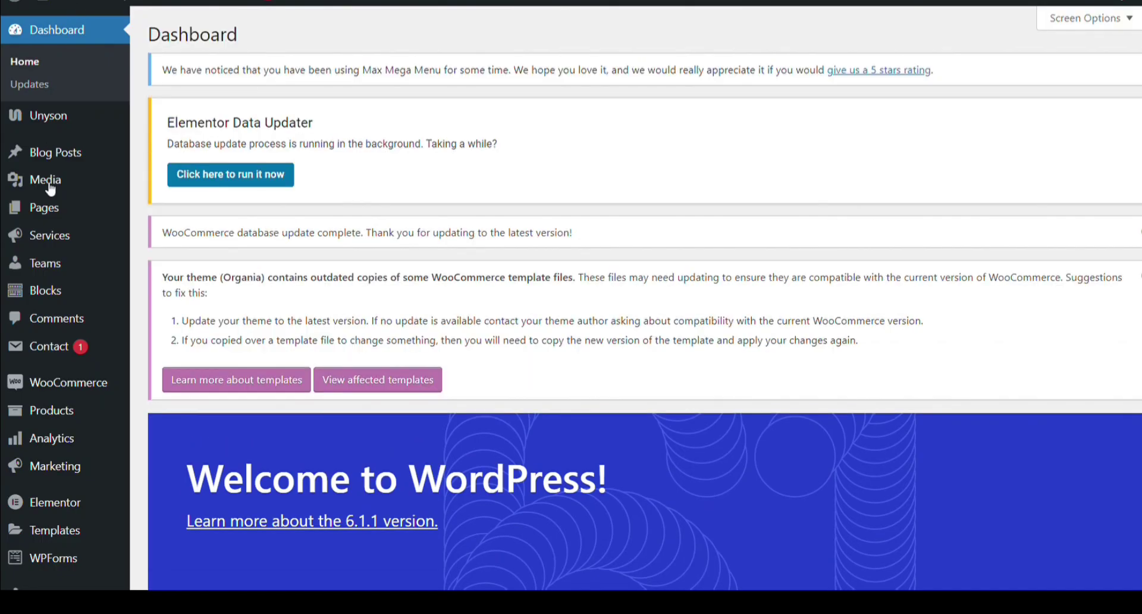
pyautogui.moveTo(59, 397)
pyautogui.scroll(-5, 59, 404)
# Search Add Plugins for 'super socializer' and install the Super Socializer plugin
pyautogui.moveTo(63, 321)
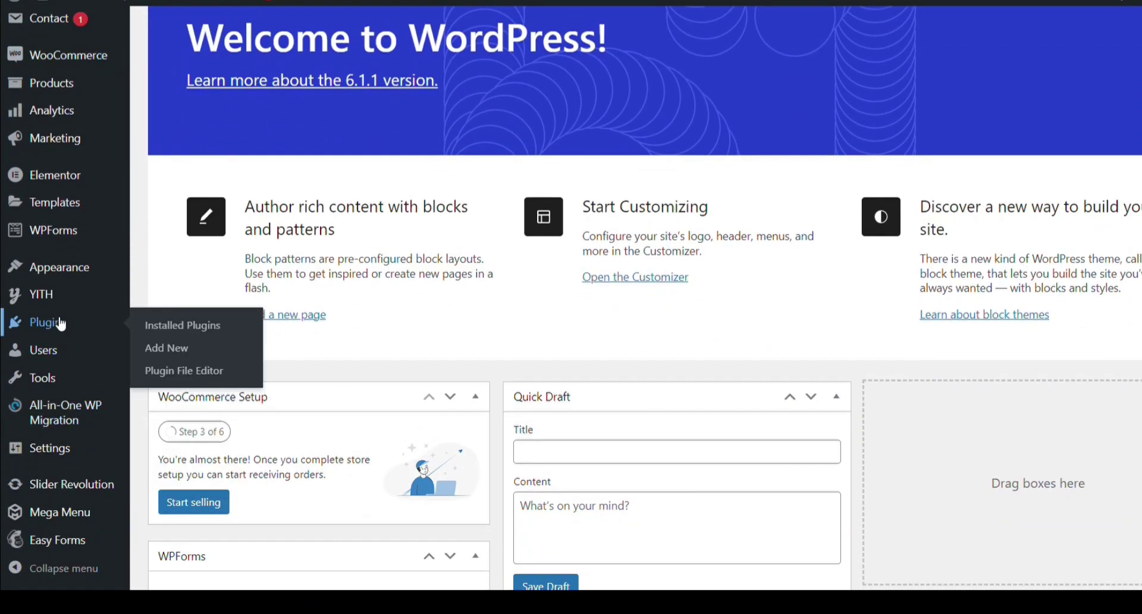
pyautogui.click(187, 351)
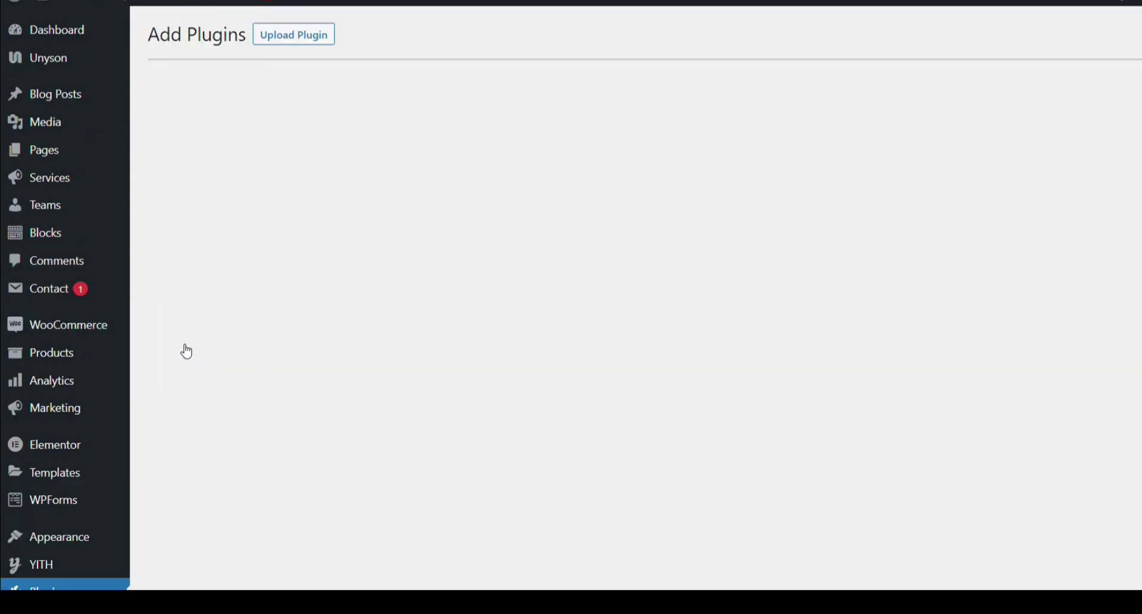
pyautogui.click(1034, 79)
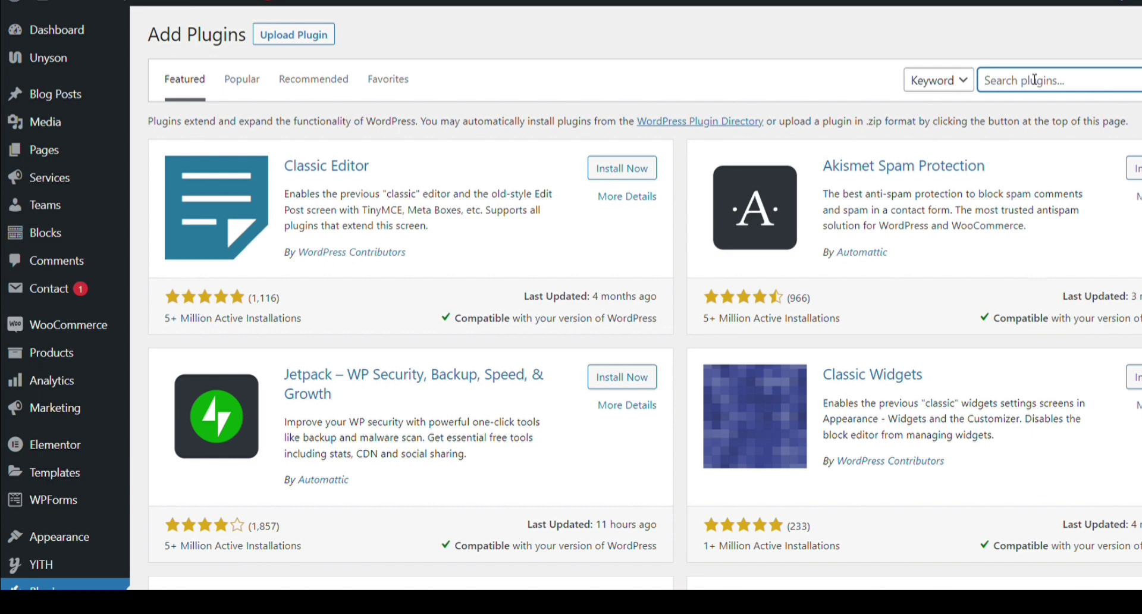
pyautogui.write('super socializ')
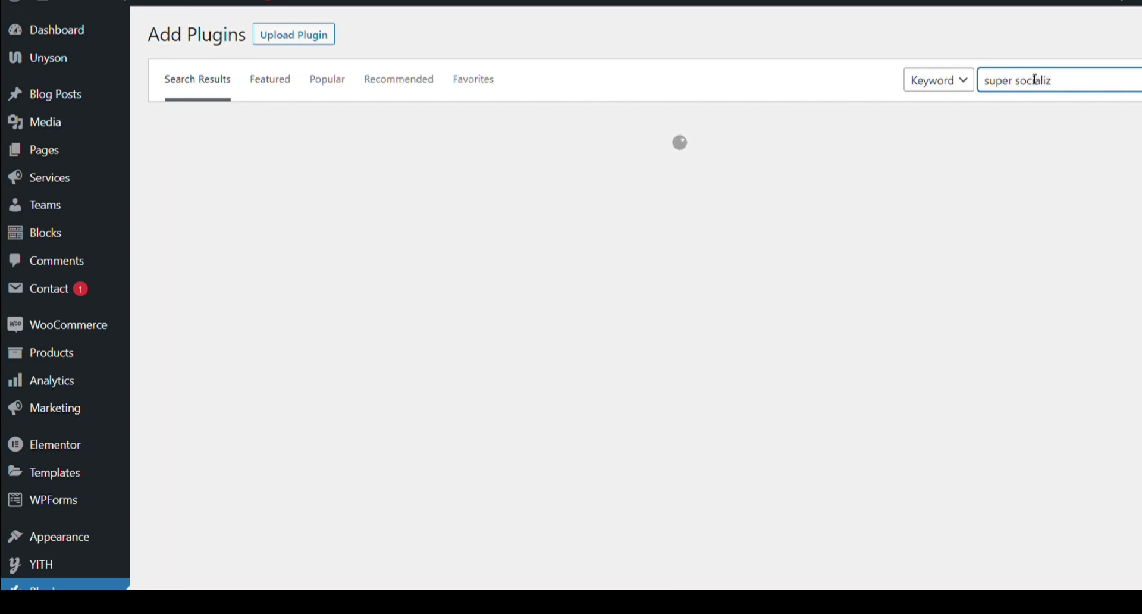
pyautogui.write('er')
pyautogui.press('Return')
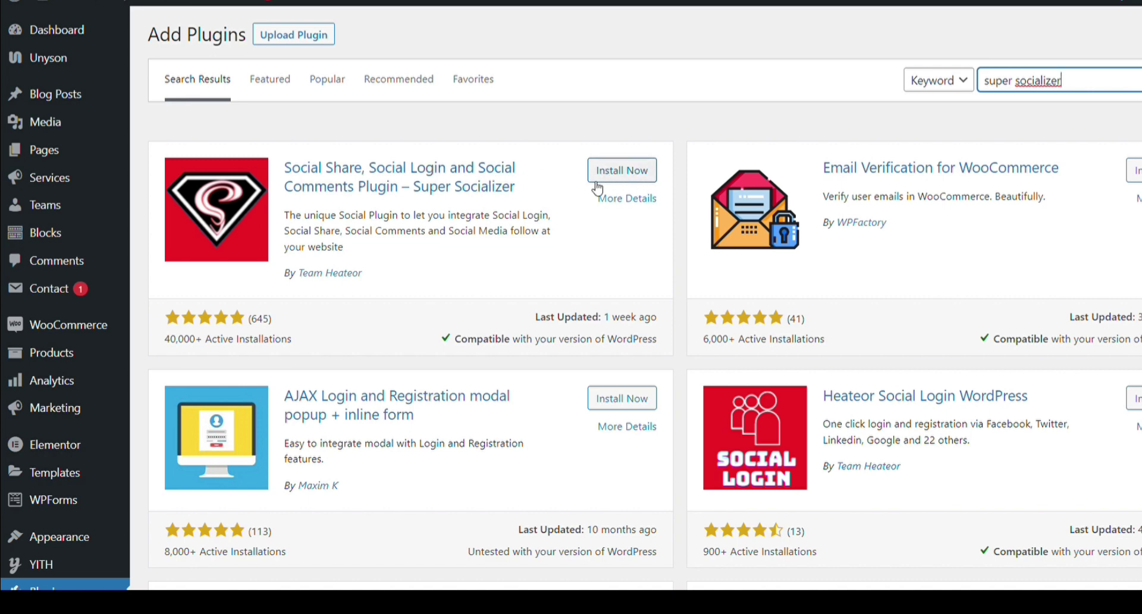
pyautogui.click(619, 173)
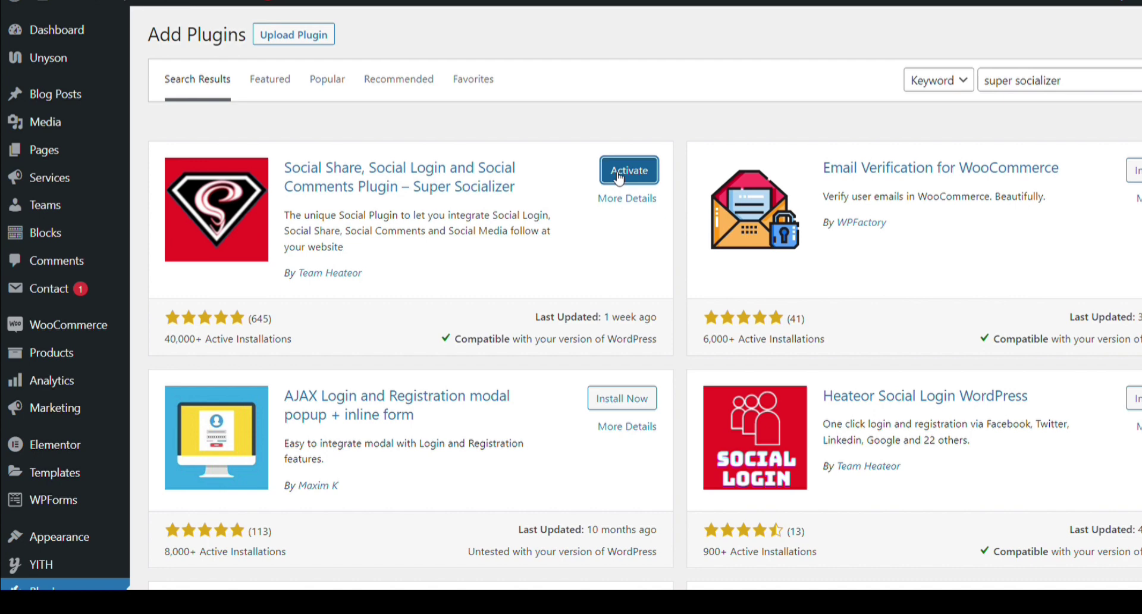
# Activate the newly installed Super Socializer plugin and check the Installed Plugins list
pyautogui.click(619, 173)
pyautogui.scroll(-5, 27, 429)
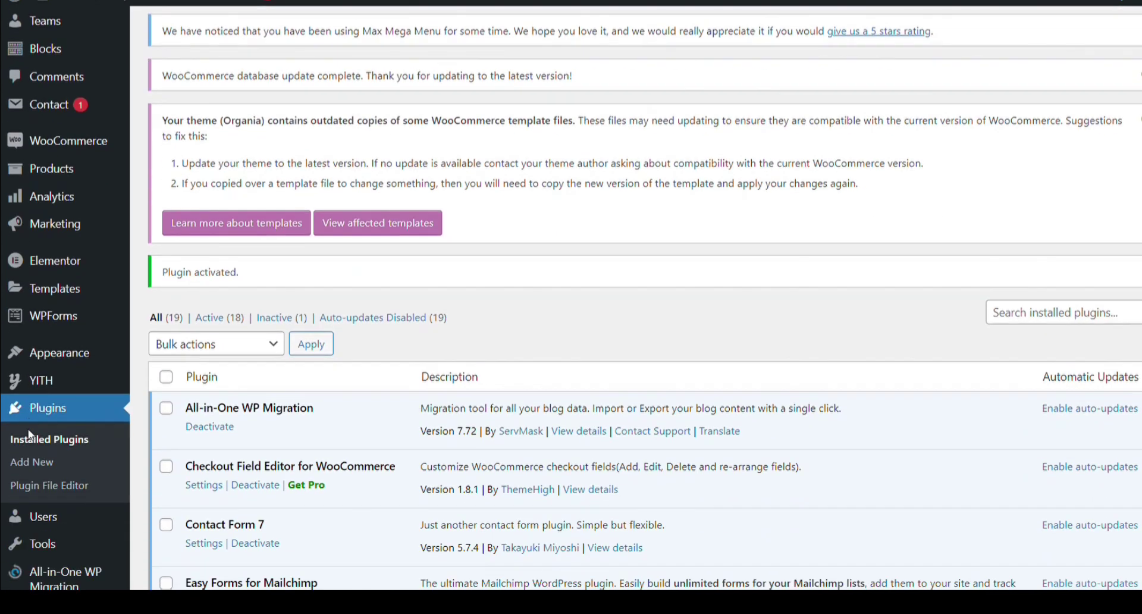
pyautogui.scroll(-3, 30, 434)
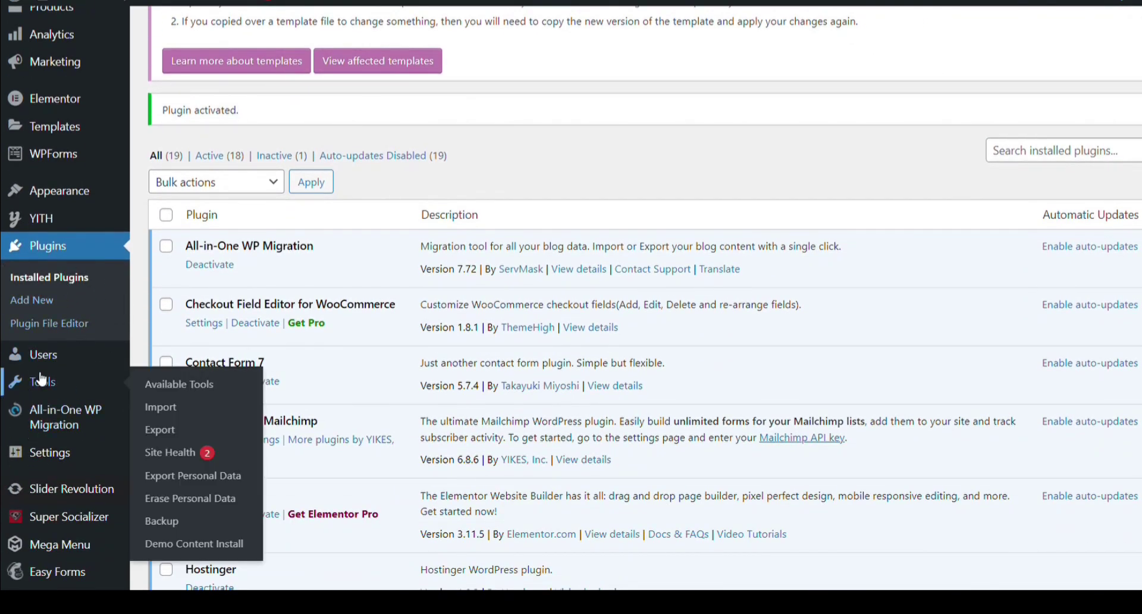
pyautogui.scroll(-5, 44, 416)
# Untick Enable Social Commenting in Super Socializer and save the change
pyautogui.moveTo(74, 483)
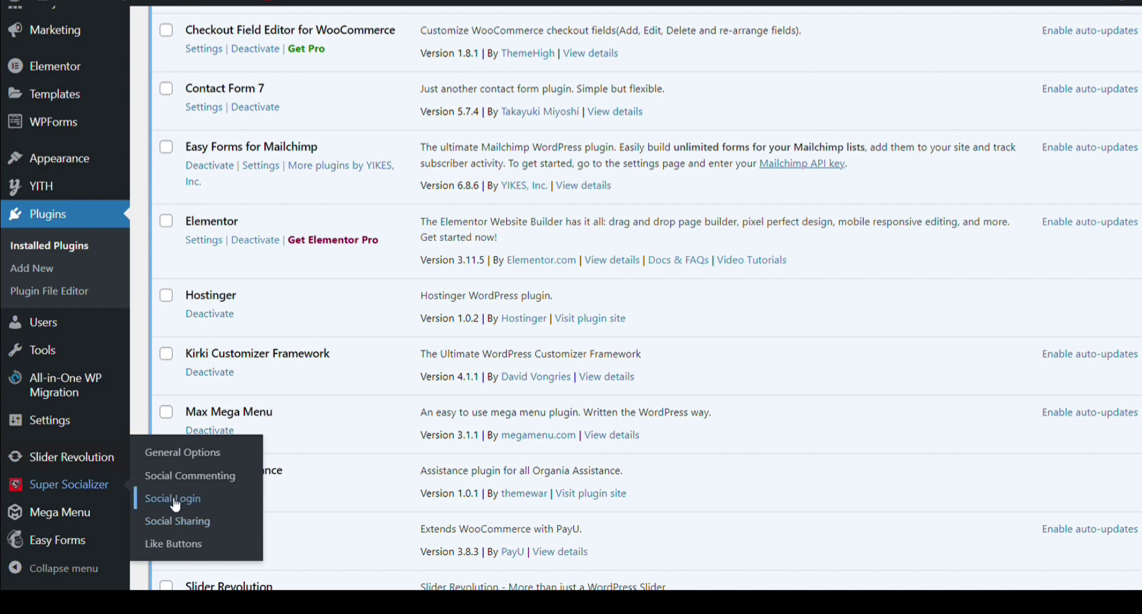
pyautogui.click(191, 457)
pyautogui.scroll(-2, 288, 399)
pyautogui.scroll(2, 316, 331)
pyautogui.scroll(-4, 314, 331)
pyautogui.scroll(-5, 315, 331)
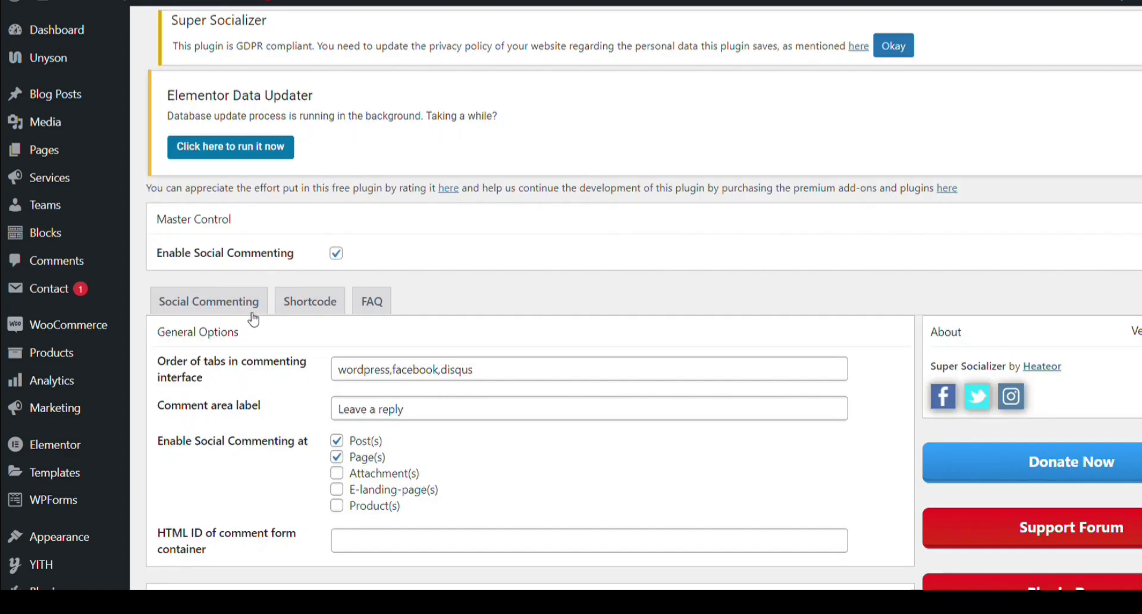
pyautogui.scroll(-1, 250, 314)
pyautogui.click(336, 212)
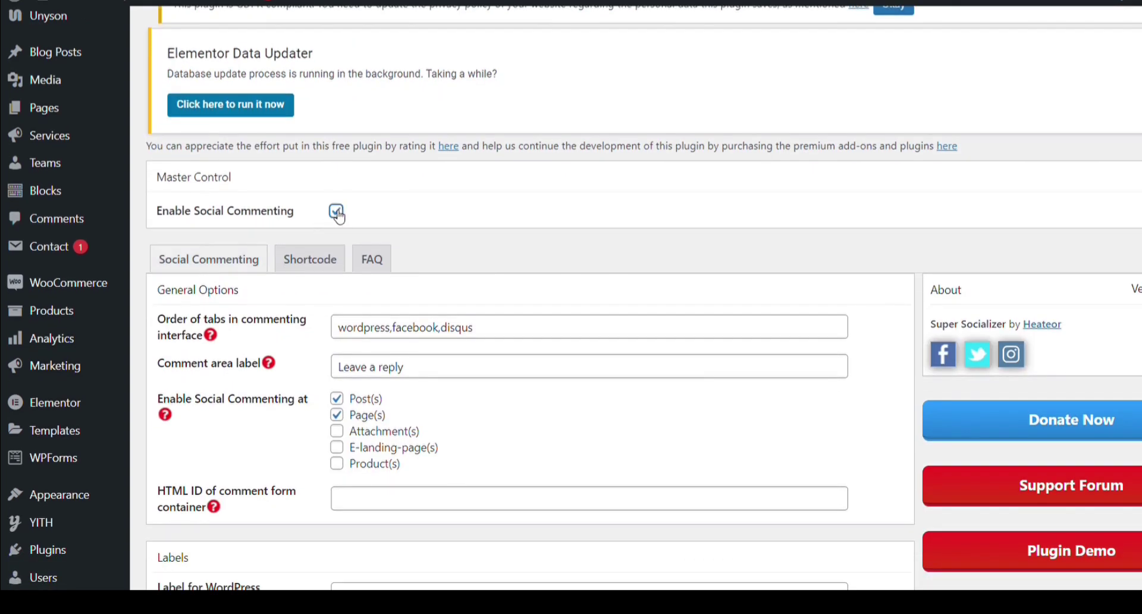
pyautogui.click(171, 271)
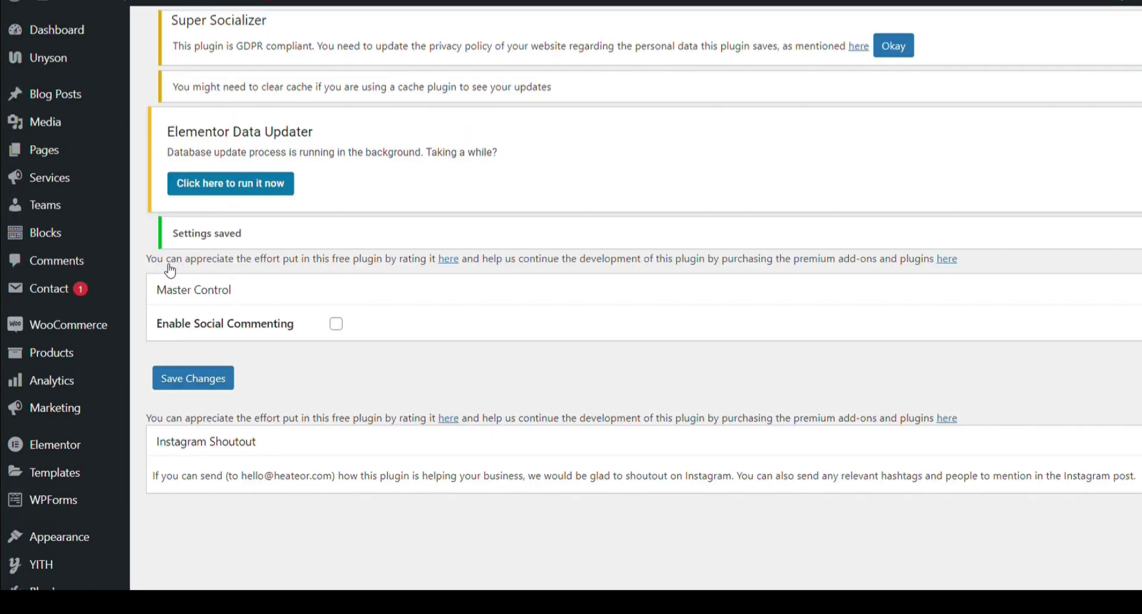
pyautogui.scroll(-5, 168, 268)
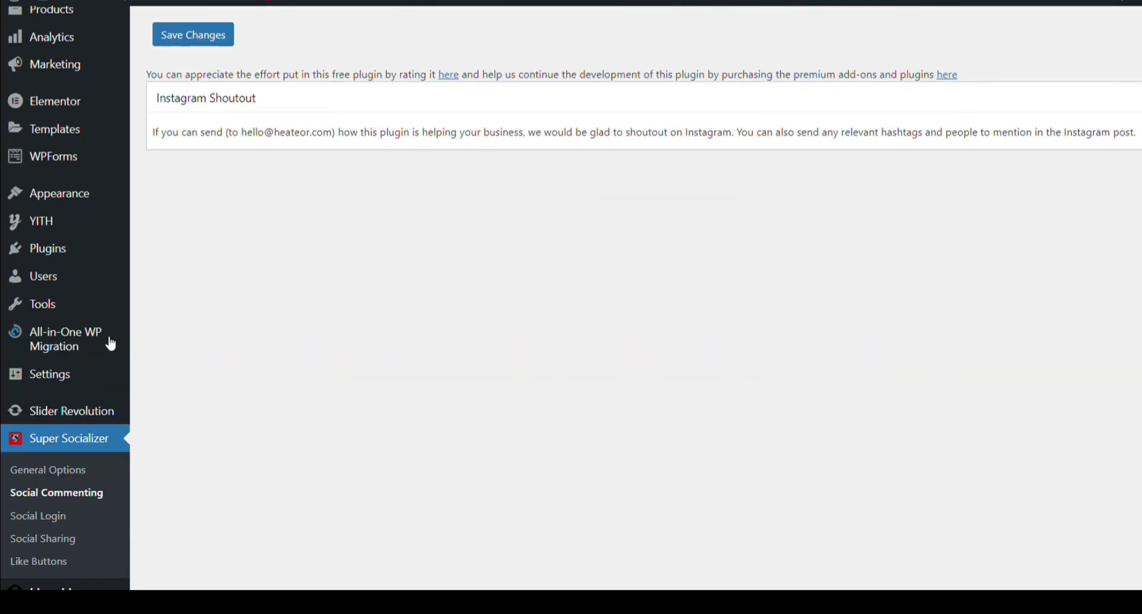
# Enable social login in Super Socializer's Social Login settings
pyautogui.click(41, 520)
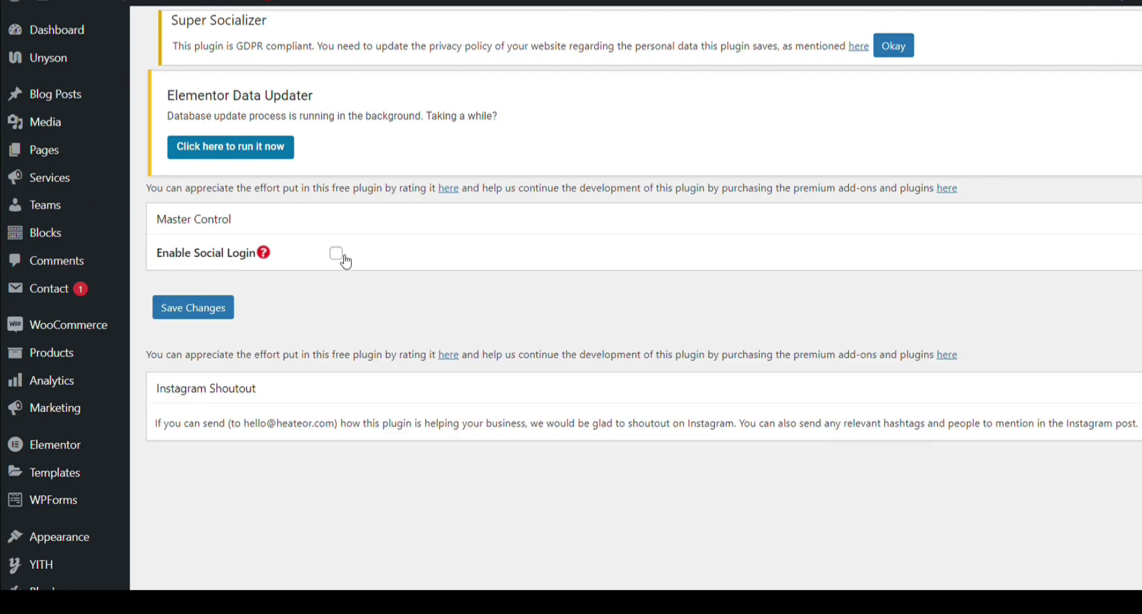
pyautogui.click(337, 254)
pyautogui.scroll(-3, 347, 250)
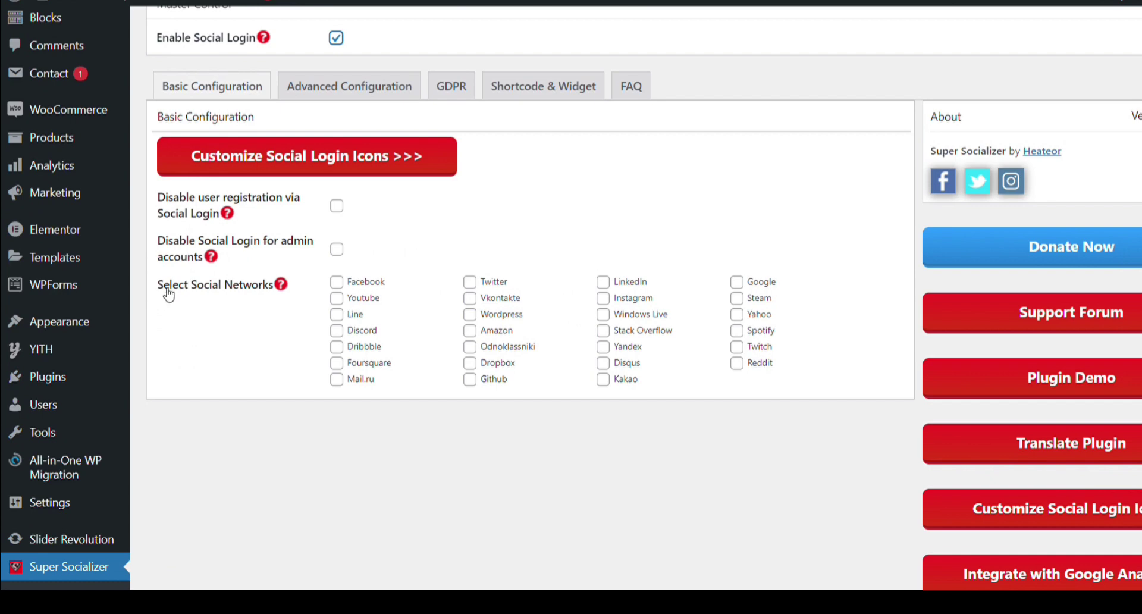
pyautogui.moveTo(156, 290); pyautogui.dragTo(298, 297)
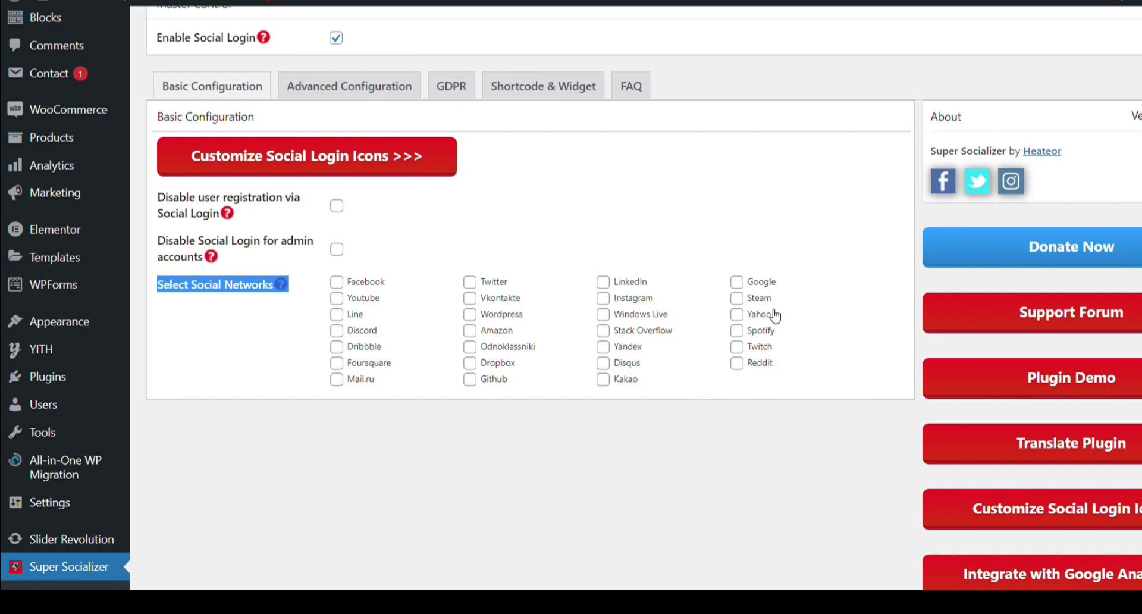
# Select Google as a social login network and inspect its Client ID field
pyautogui.click(737, 283)
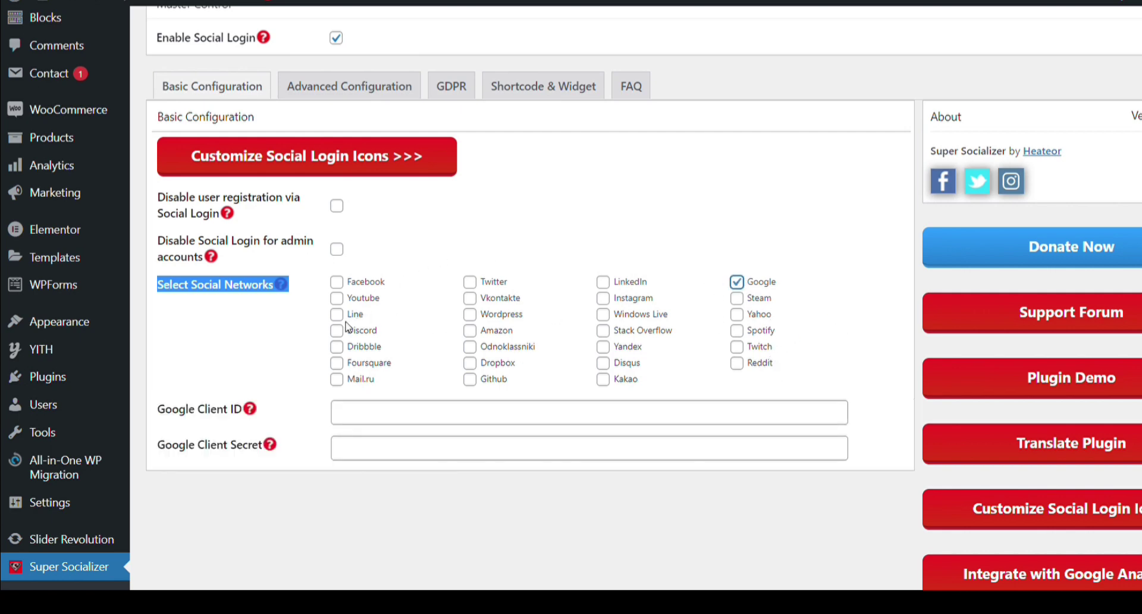
pyautogui.click(367, 413)
pyautogui.click(183, 412)
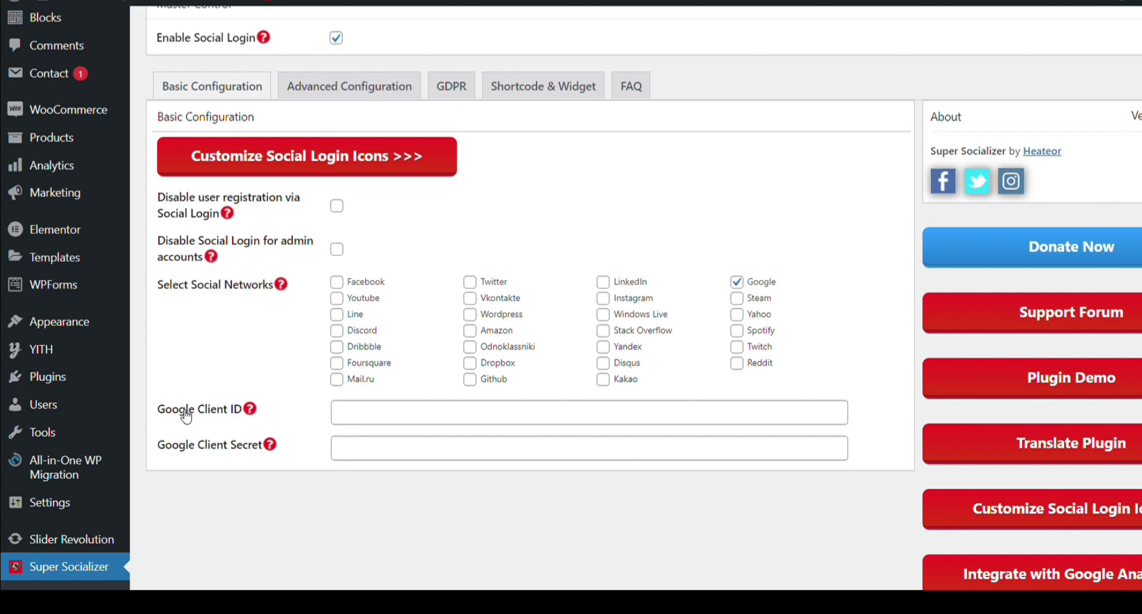
pyautogui.click(212, 477)
pyautogui.click(345, 92)
# In Social Login Options, adjust the register page option and untick Enable at comment form
pyautogui.scroll(-1, 296, 216)
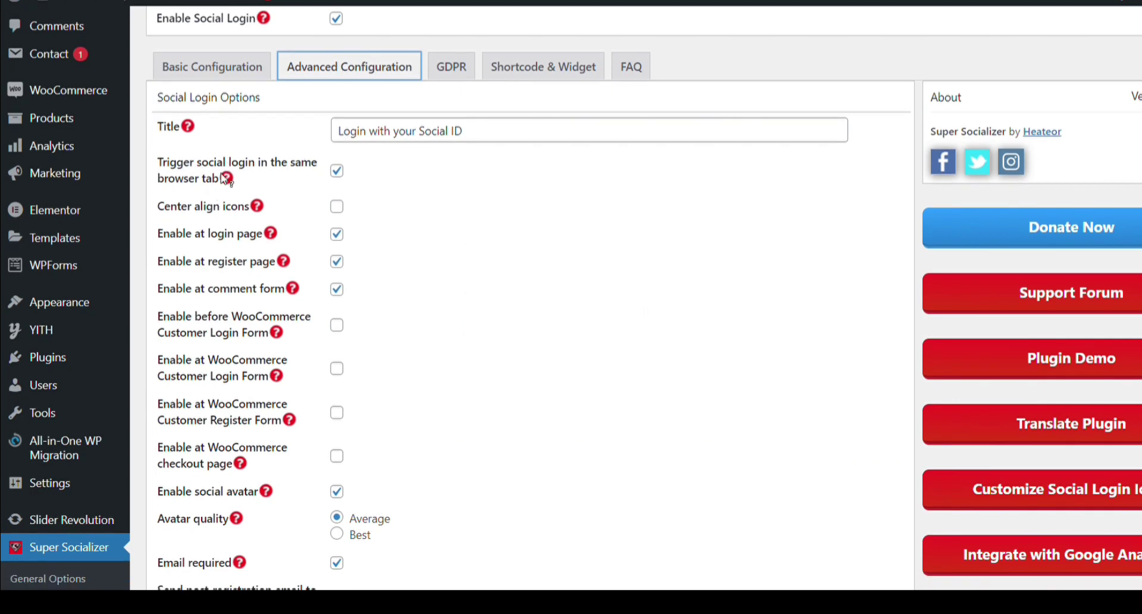
pyautogui.scroll(-2, 262, 183)
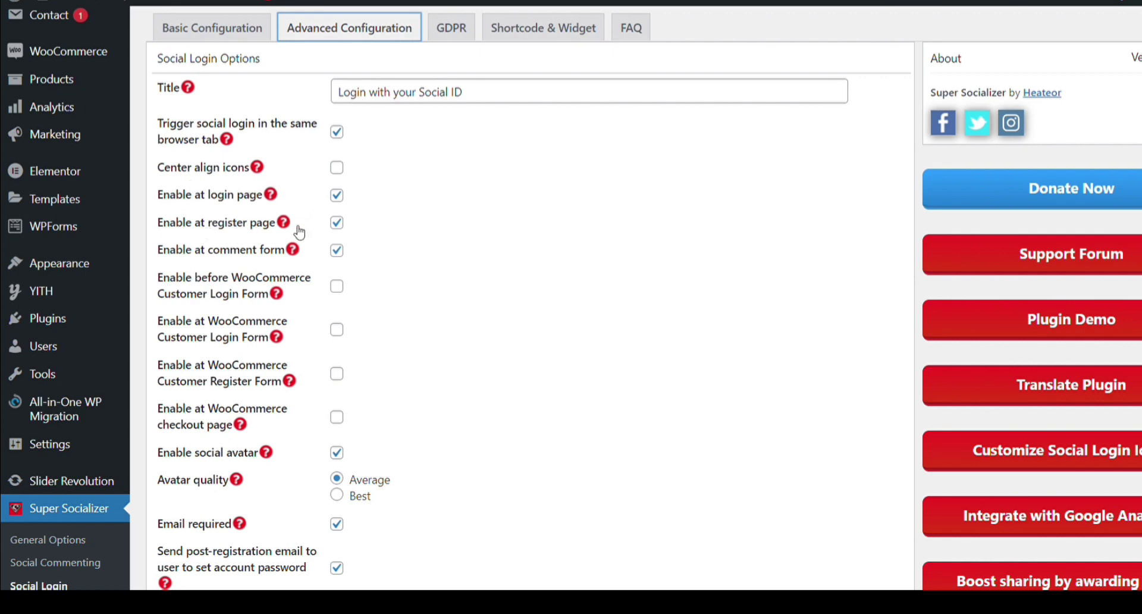
pyautogui.click(343, 226)
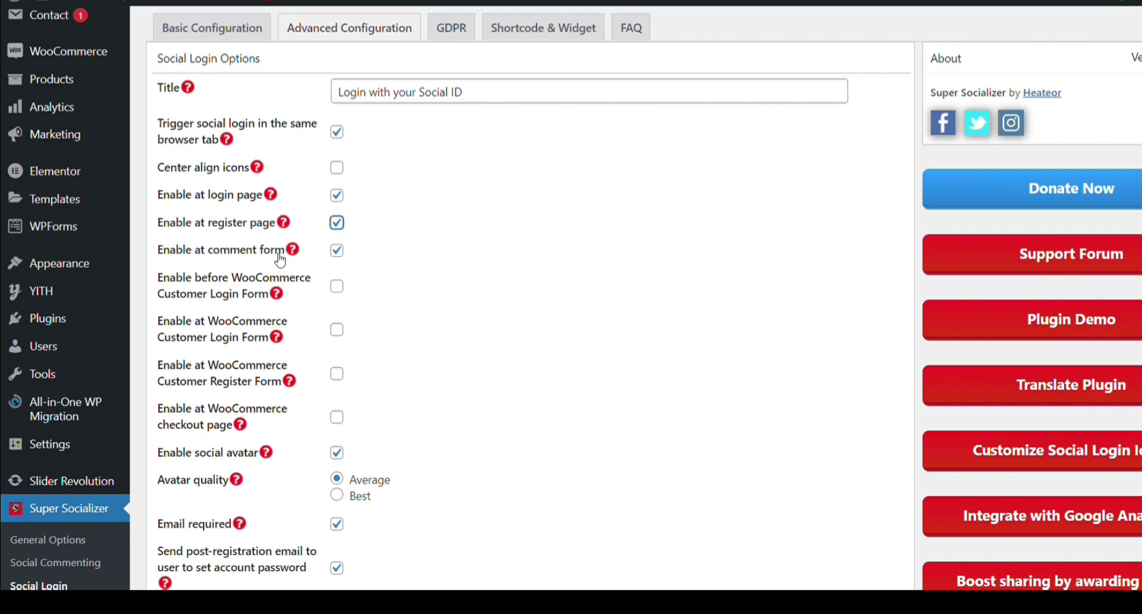
pyautogui.scroll(-1, 265, 250)
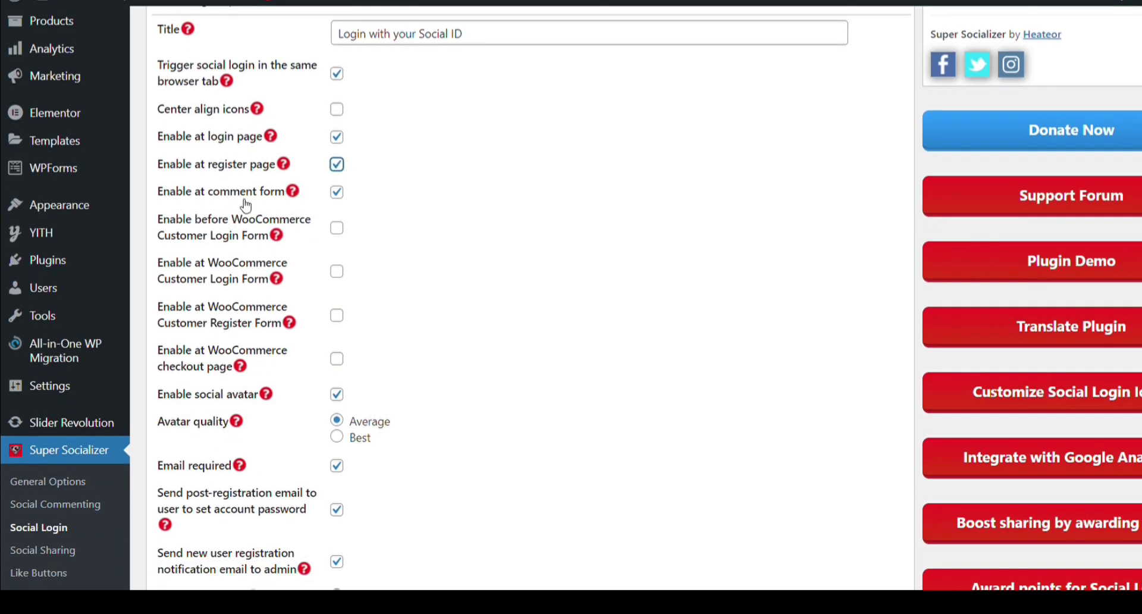
pyautogui.click(338, 193)
# Enable social login at the WooCommerce customer login and register forms, leaving 'before login form' off
pyautogui.scroll(-2, 343, 198)
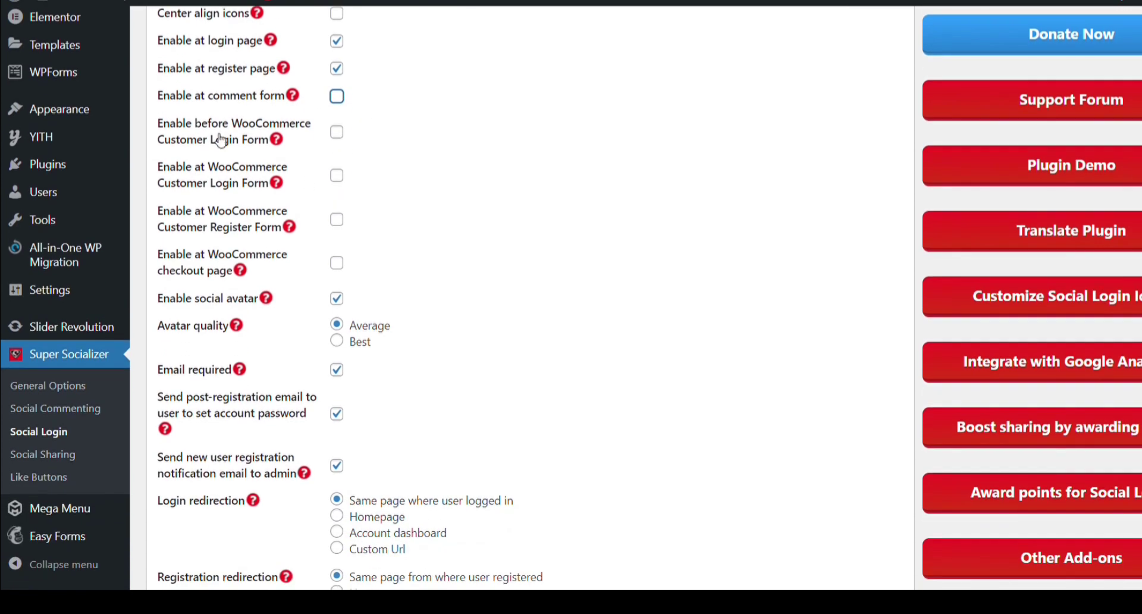
pyautogui.moveTo(154, 121); pyautogui.dragTo(273, 142)
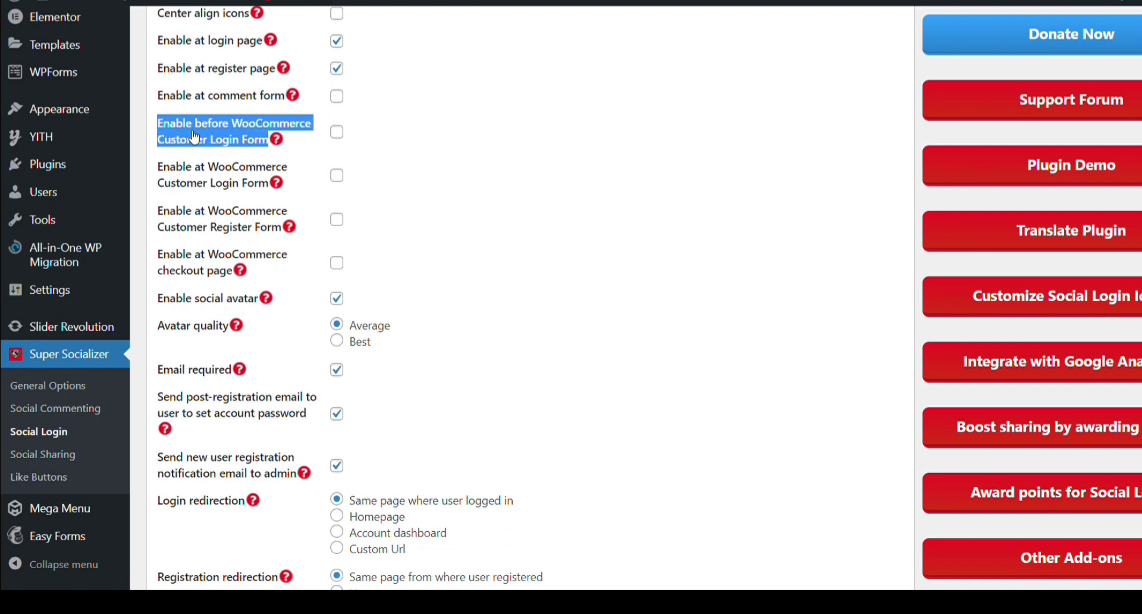
pyautogui.click(339, 132)
pyautogui.click(341, 179)
pyautogui.click(297, 189)
pyautogui.click(337, 220)
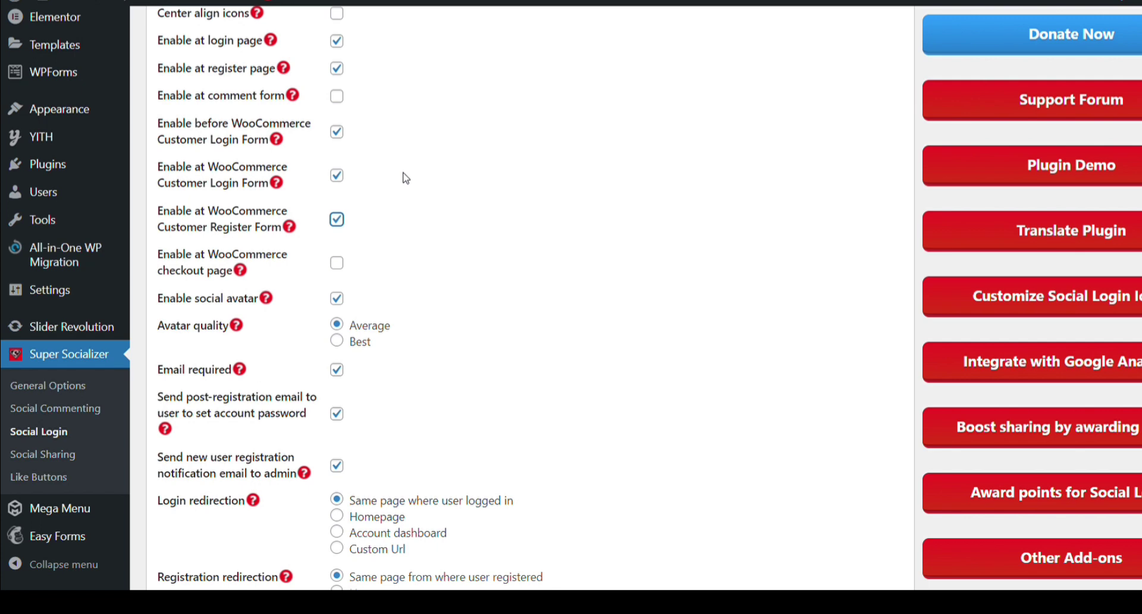
pyautogui.click(337, 133)
pyautogui.click(338, 134)
# Enable social login on the WooCommerce checkout page and save the Social Login settings
pyautogui.scroll(-1, 294, 177)
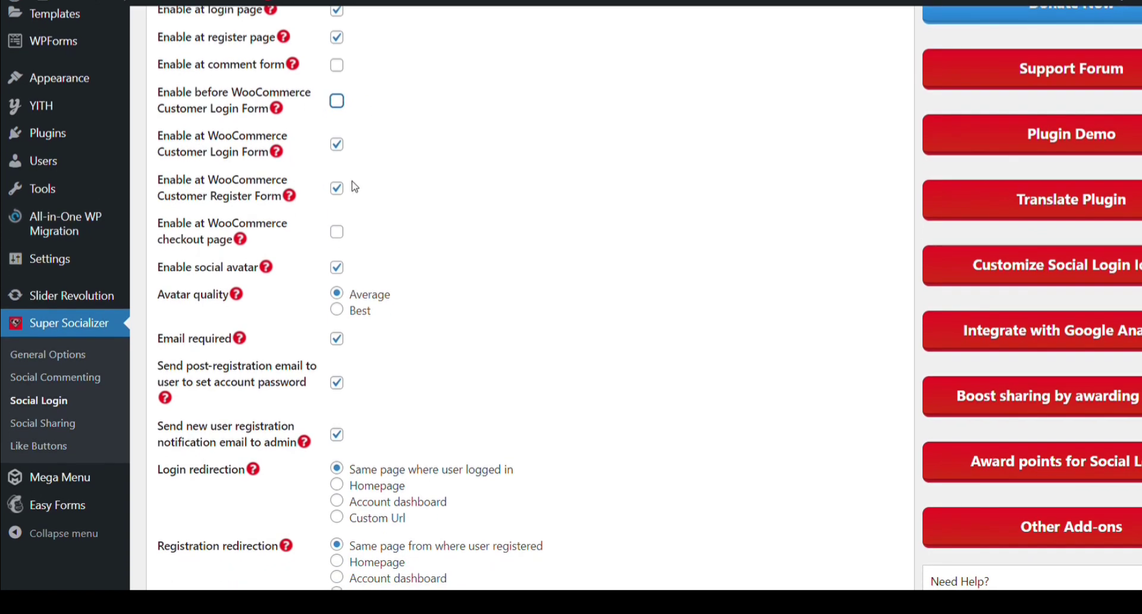
pyautogui.scroll(-1, 352, 184)
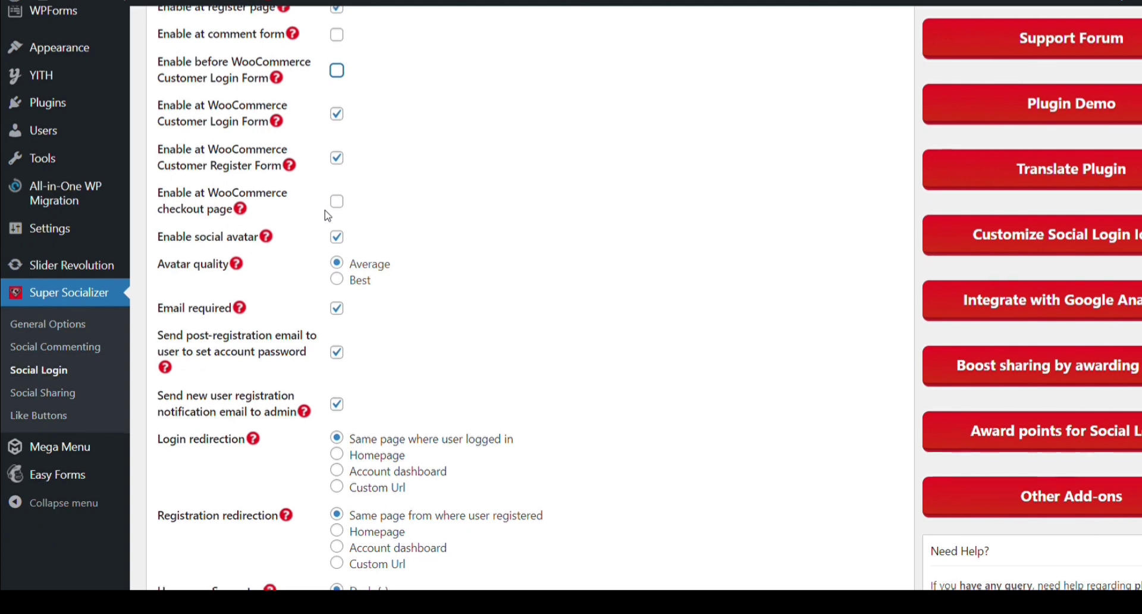
pyautogui.scroll(-1, 336, 208)
pyautogui.click(341, 194)
pyautogui.scroll(-5, 366, 265)
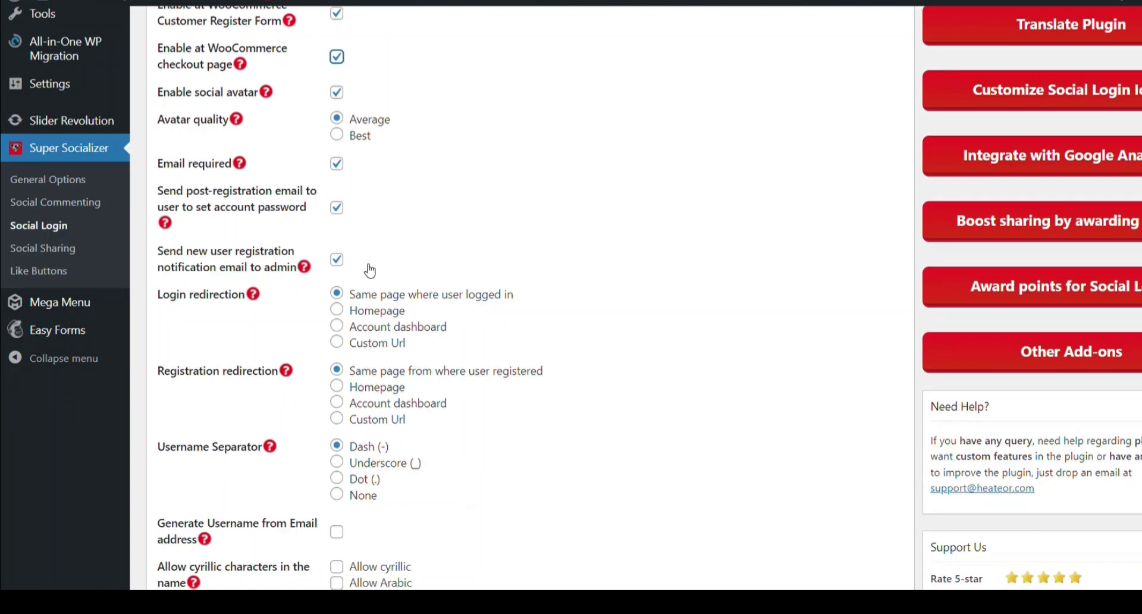
pyautogui.scroll(-2, 327, 295)
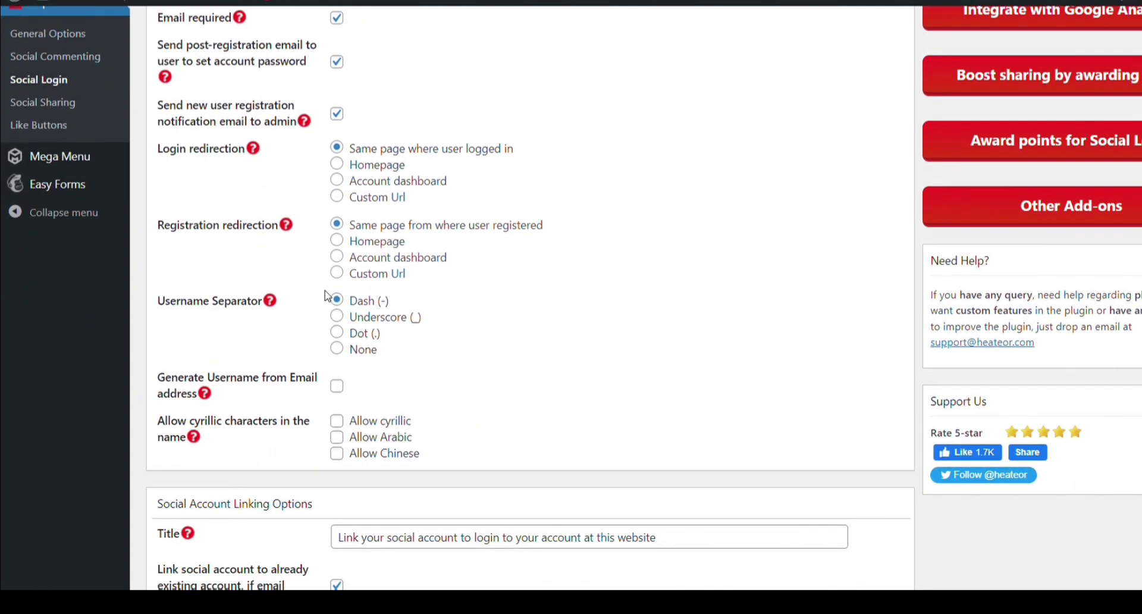
pyautogui.scroll(3, 377, 184)
pyautogui.scroll(-12, 375, 250)
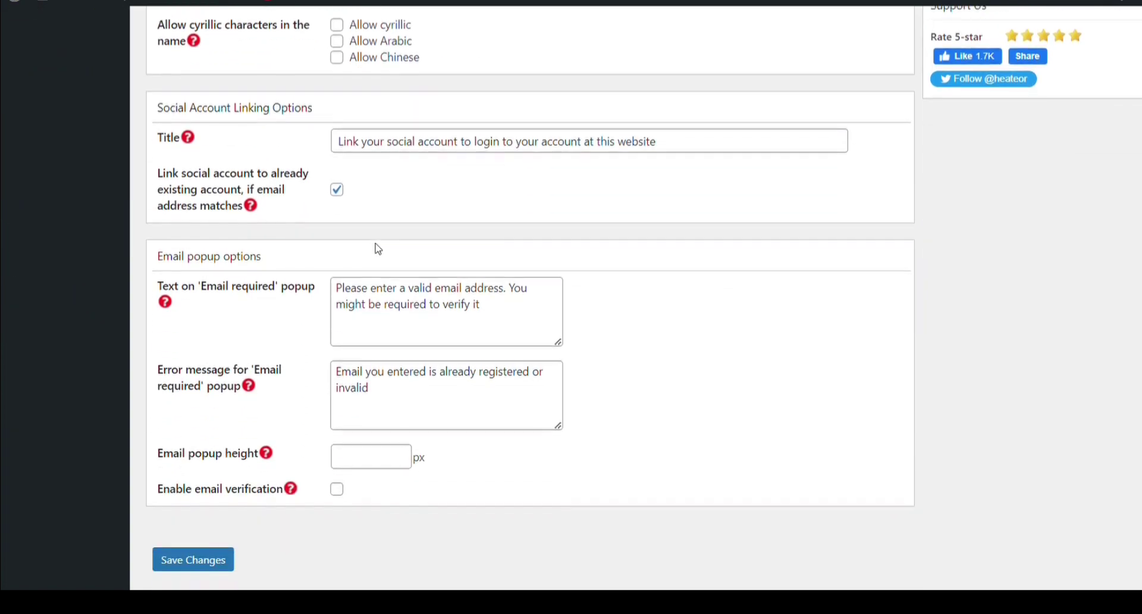
pyautogui.scroll(3, 431, 236)
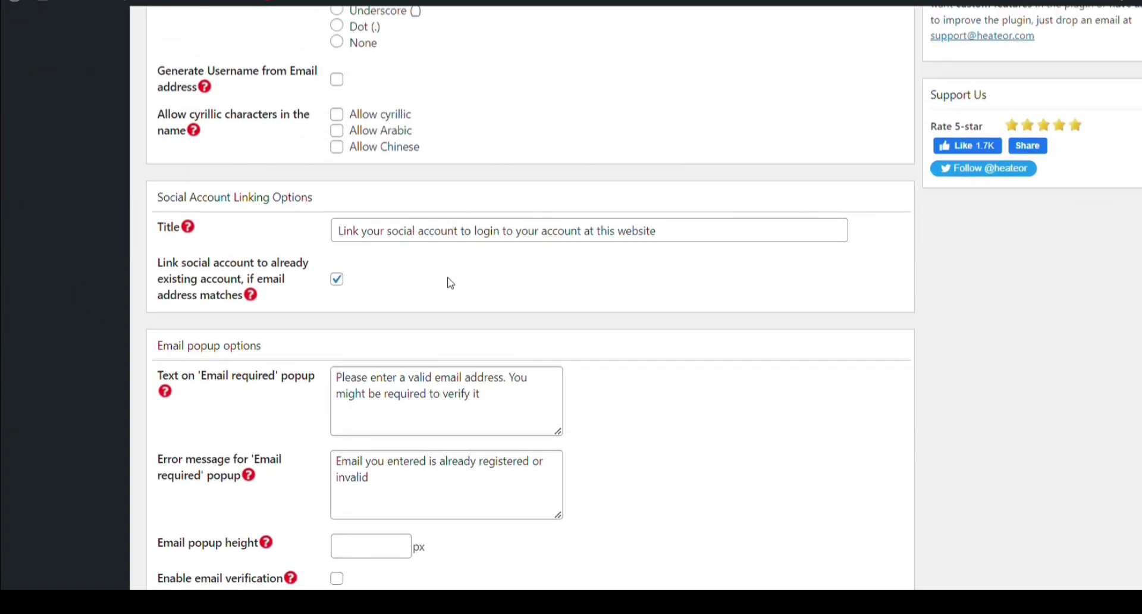
pyautogui.scroll(-5, 450, 283)
pyautogui.click(215, 395)
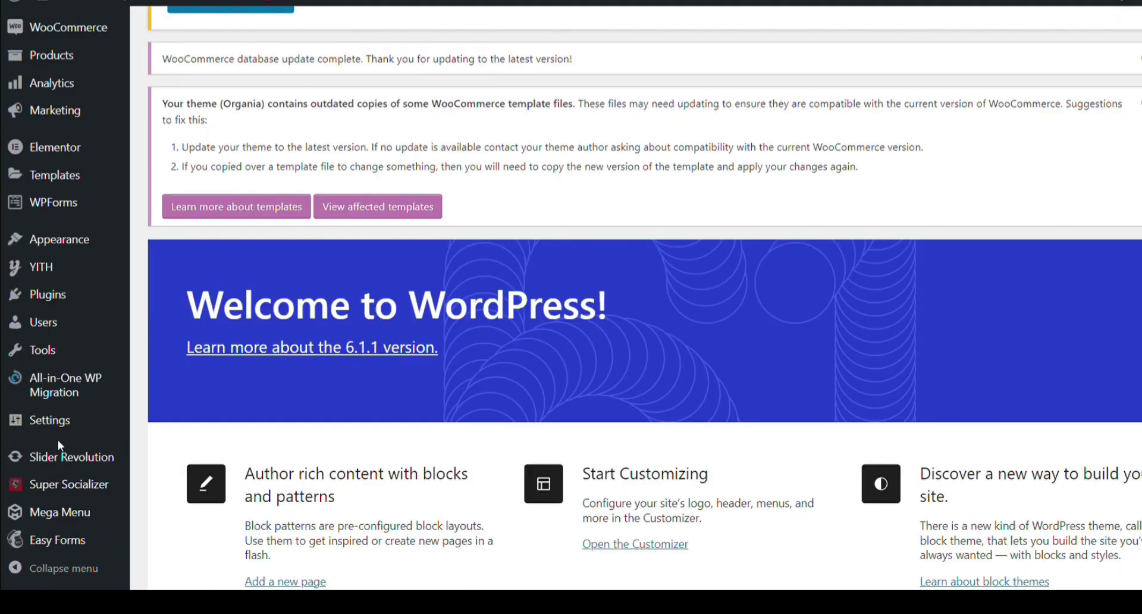
pyautogui.scroll(-3, 58, 440)
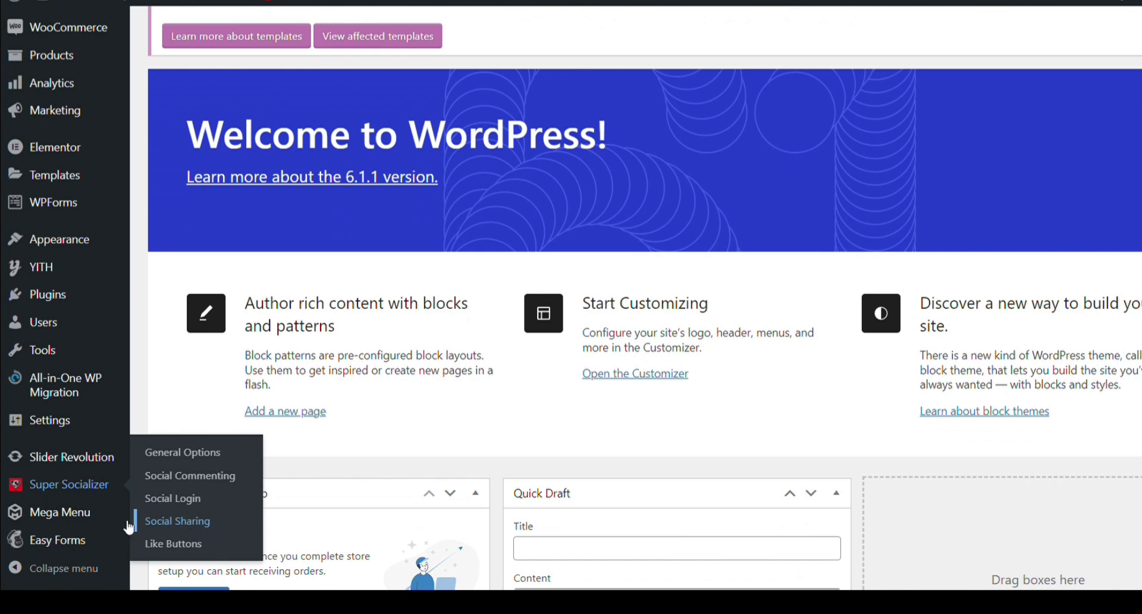
# Open Super Socializer's Social Sharing page and untick Enable Social Sharing
pyautogui.moveTo(165, 520)
pyautogui.moveTo(69, 485)
pyautogui.click(165, 529)
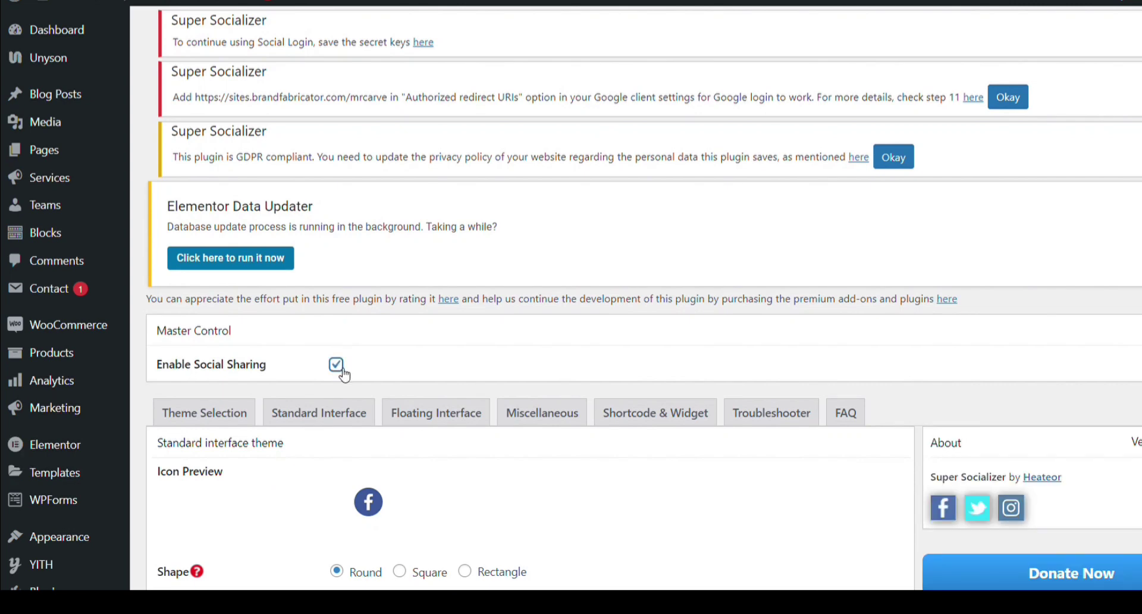
pyautogui.click(336, 364)
pyautogui.scroll(-4, 344, 373)
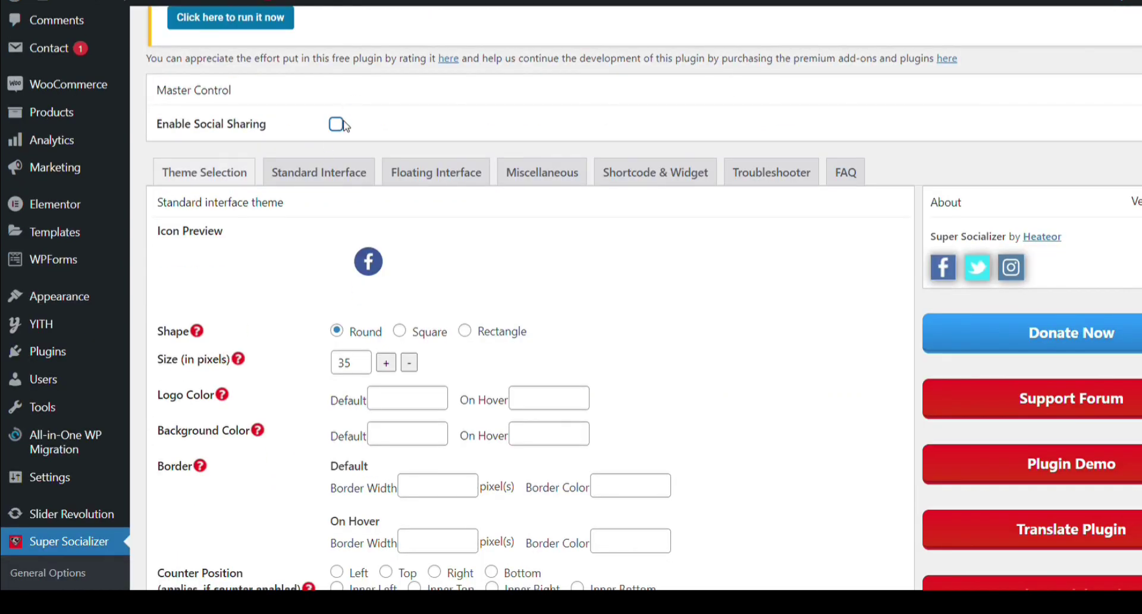
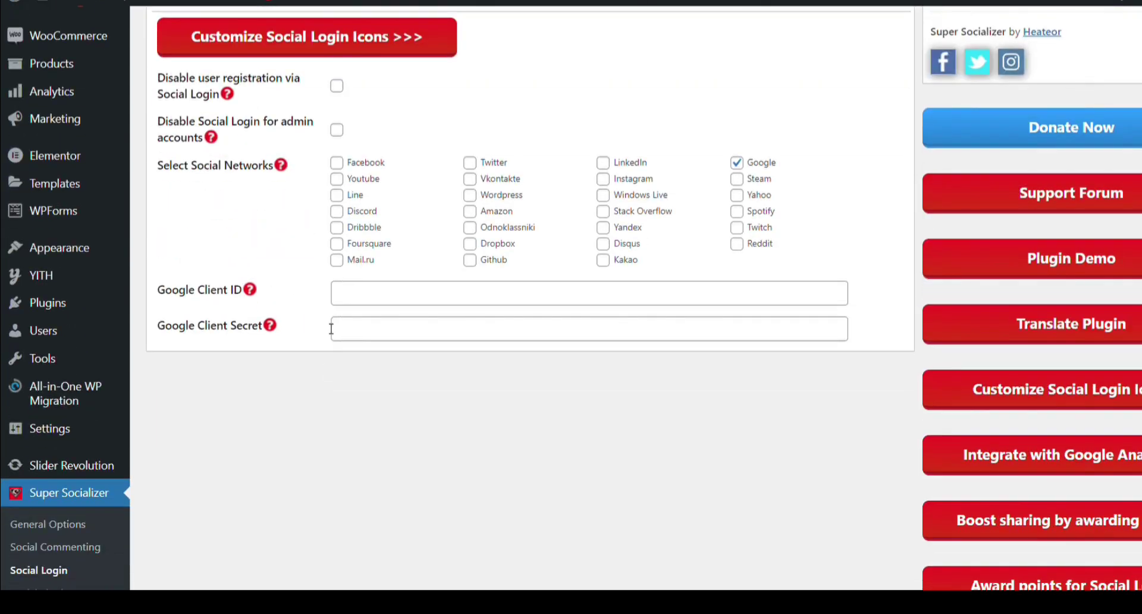
# Search Google for 'google developer console' in a new Chrome tab
pyautogui.moveTo(157, 290); pyautogui.dragTo(173, 338)
pyautogui.click(205, 377)
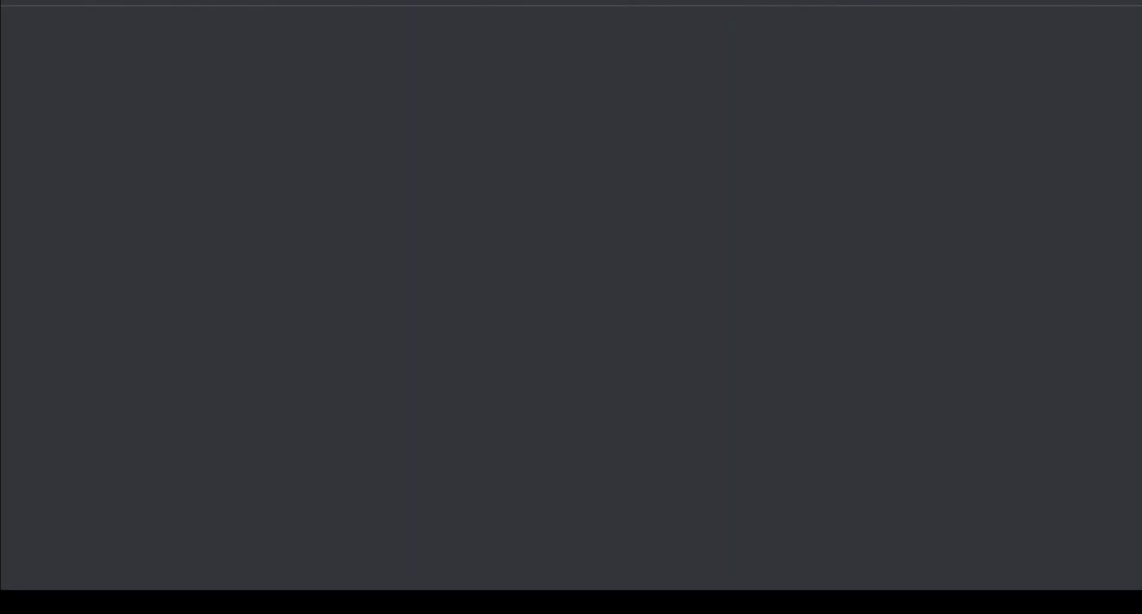
pyautogui.write('google d')
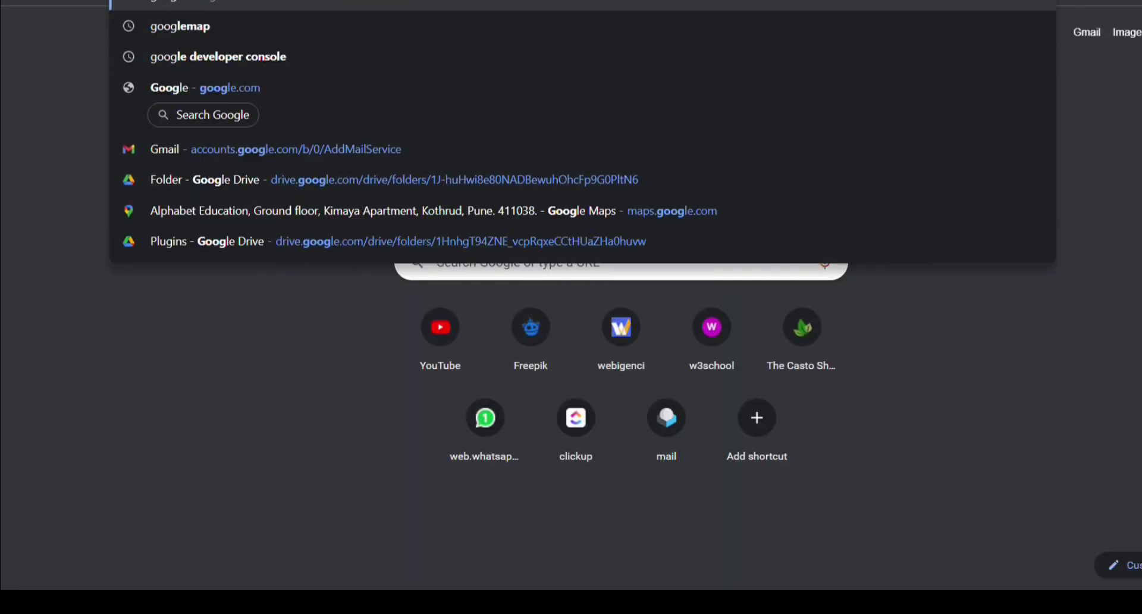
pyautogui.press('Escape')
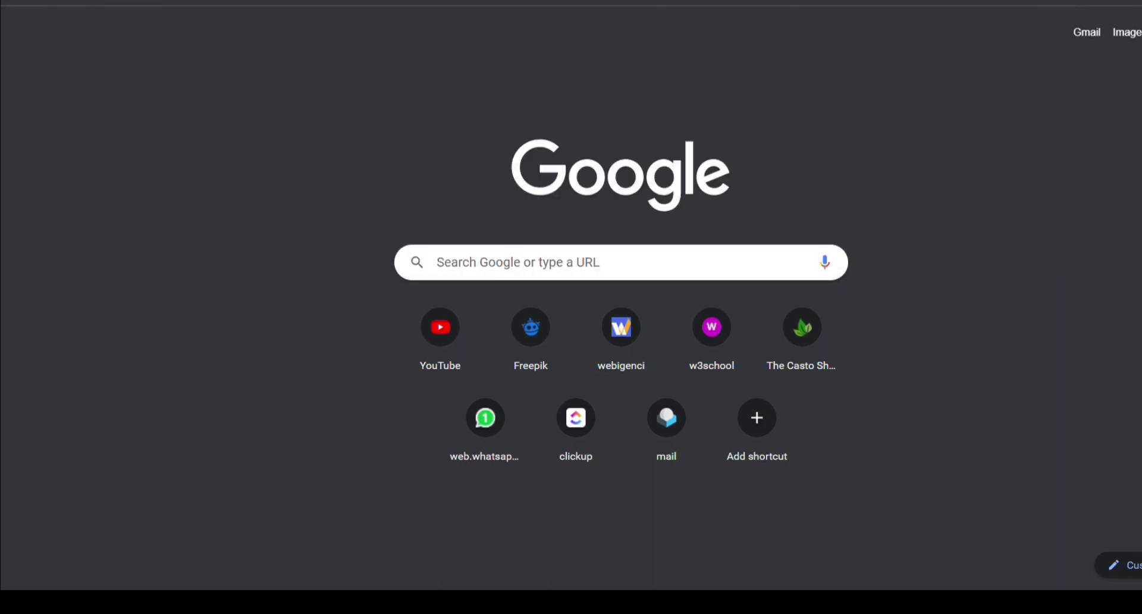
pyautogui.press('Return')
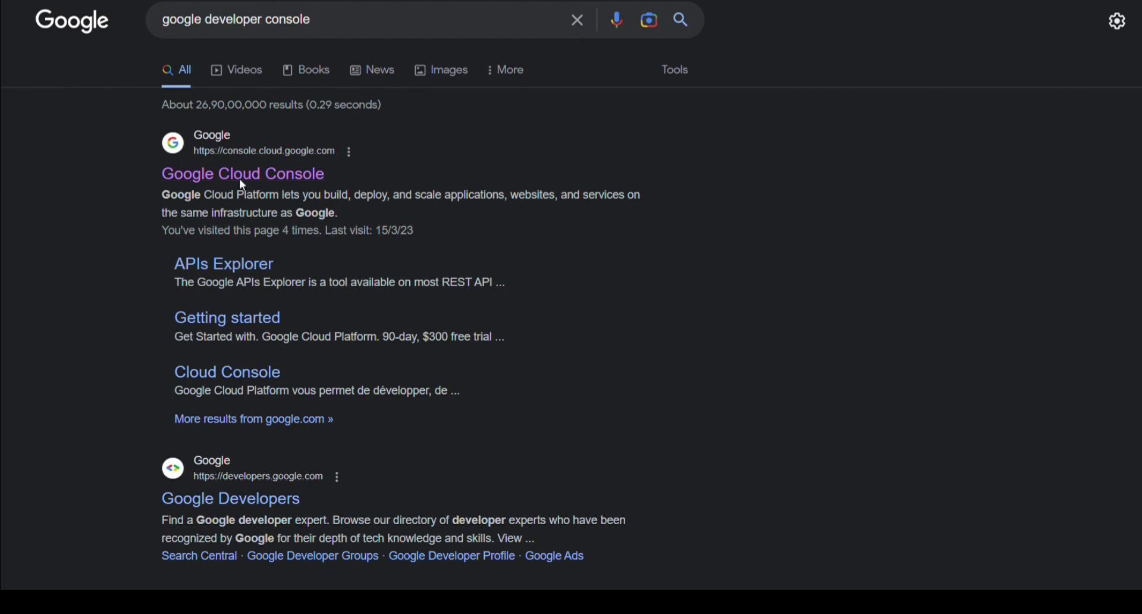
# Open Google Cloud Console from the results and bring up the Select a project dialog
pyautogui.click(239, 179)
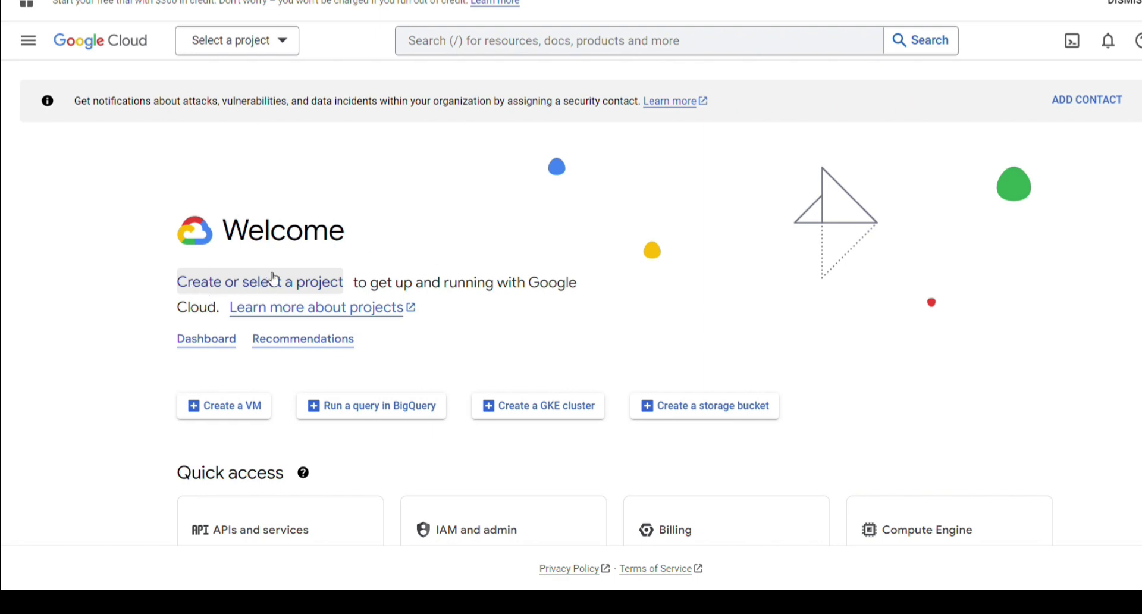
pyautogui.click(281, 283)
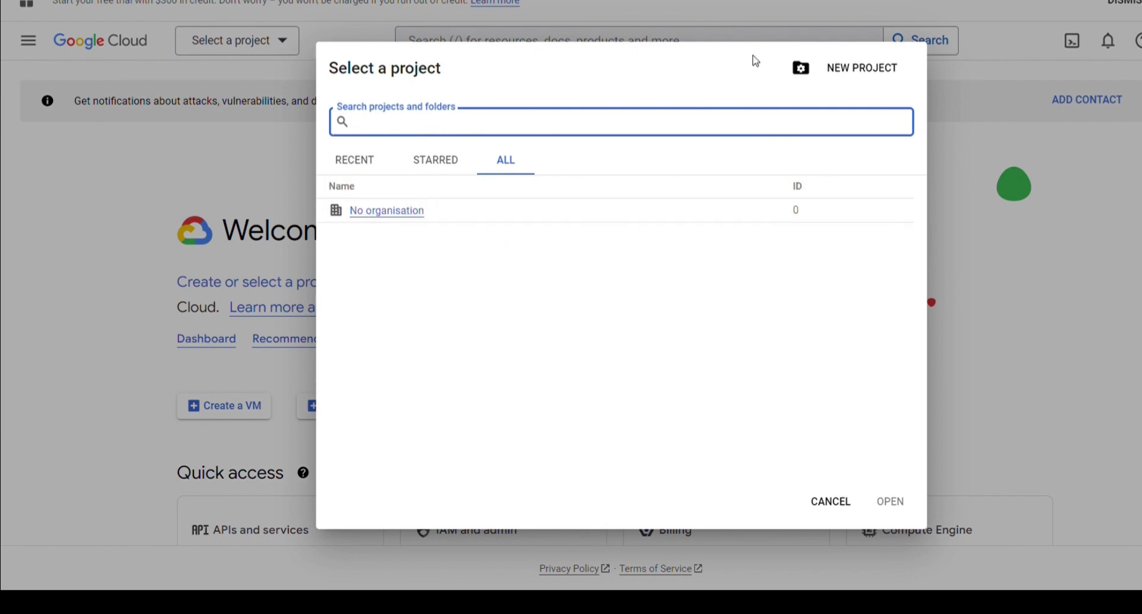
pyautogui.click(849, 69)
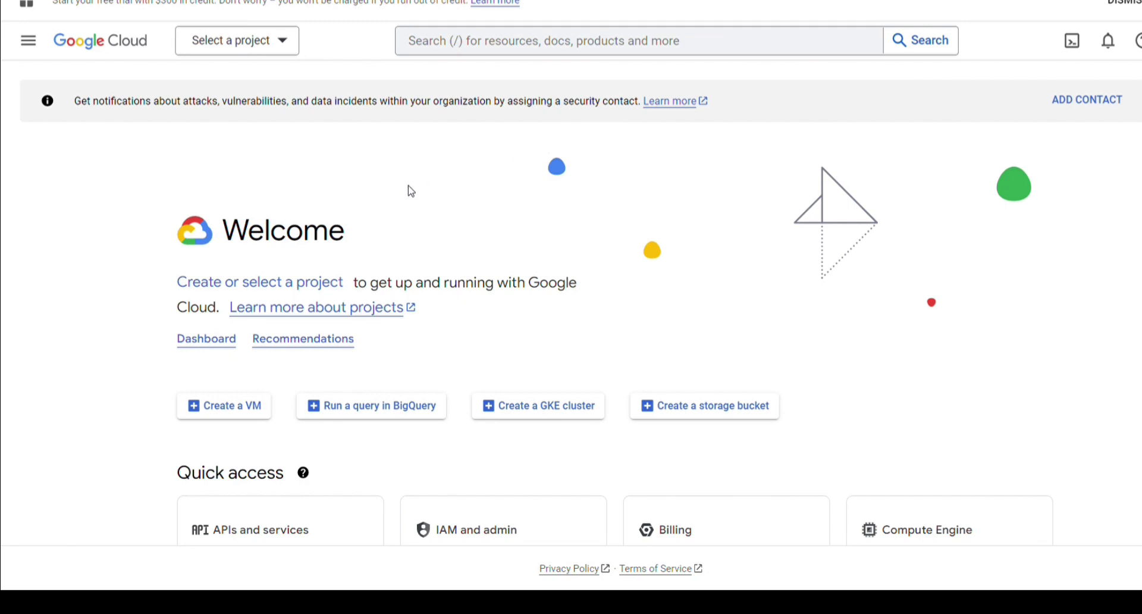
pyautogui.click(265, 289)
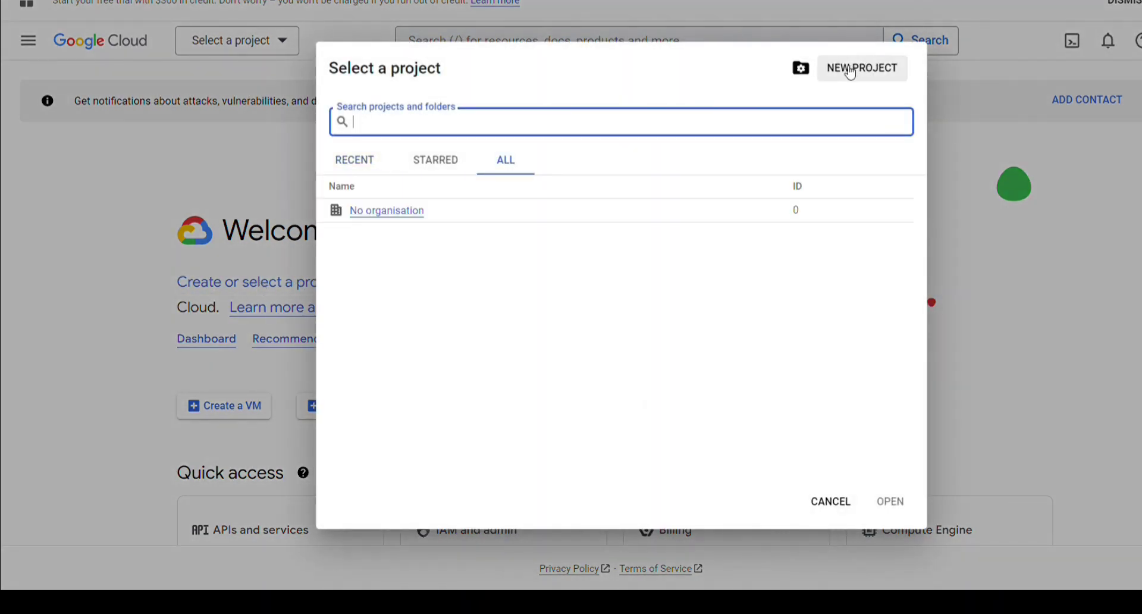
# Create a new Cloud project with the name 'social login'
pyautogui.click(850, 70)
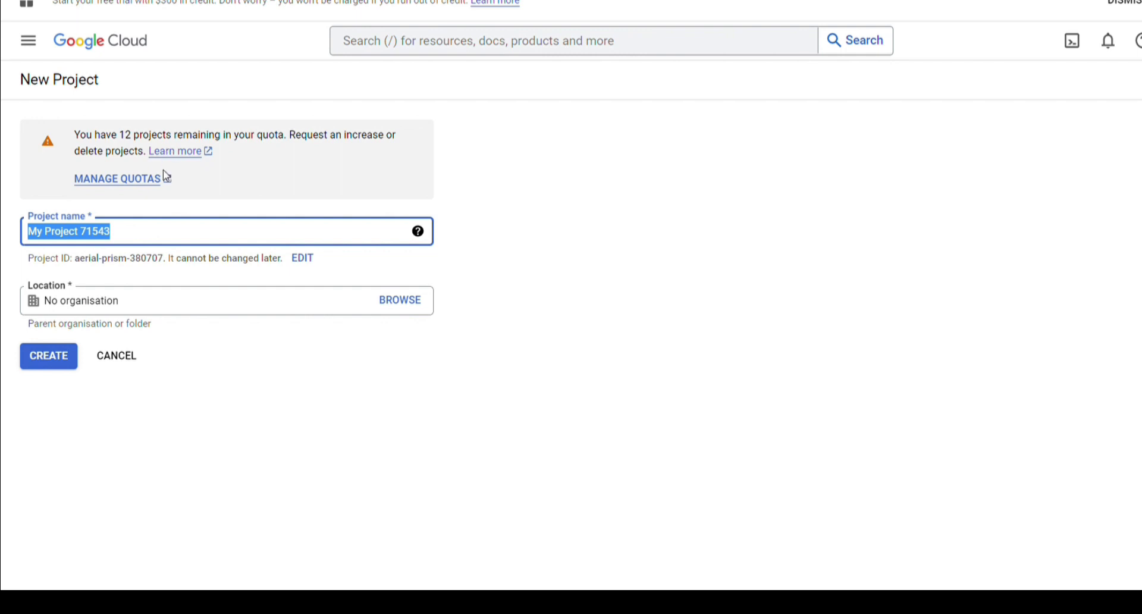
pyautogui.write('s')
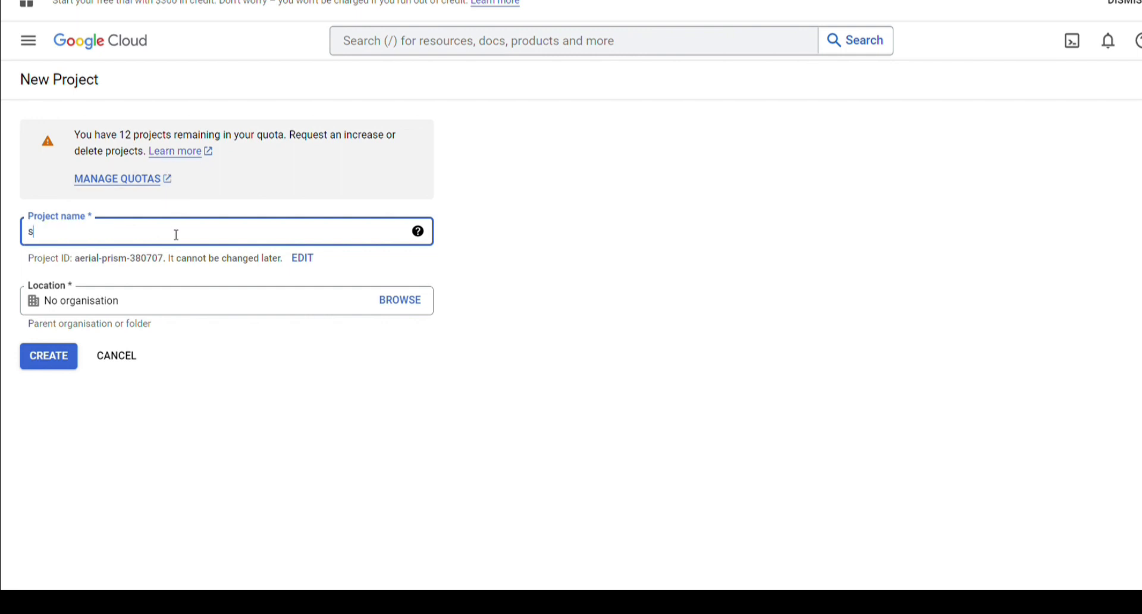
pyautogui.write('ocial login')
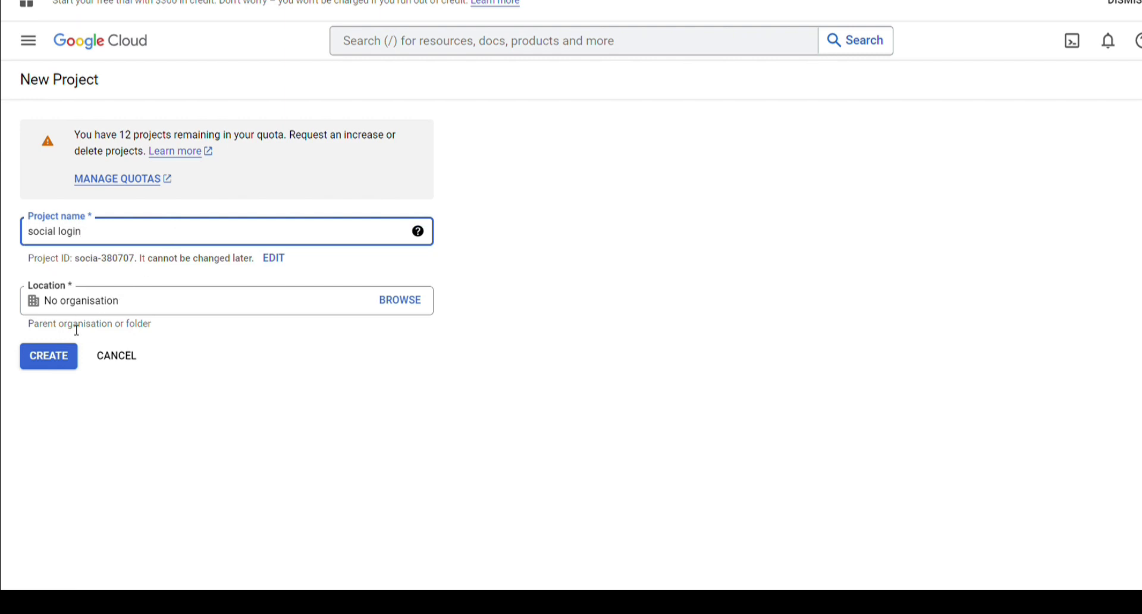
pyautogui.click(62, 365)
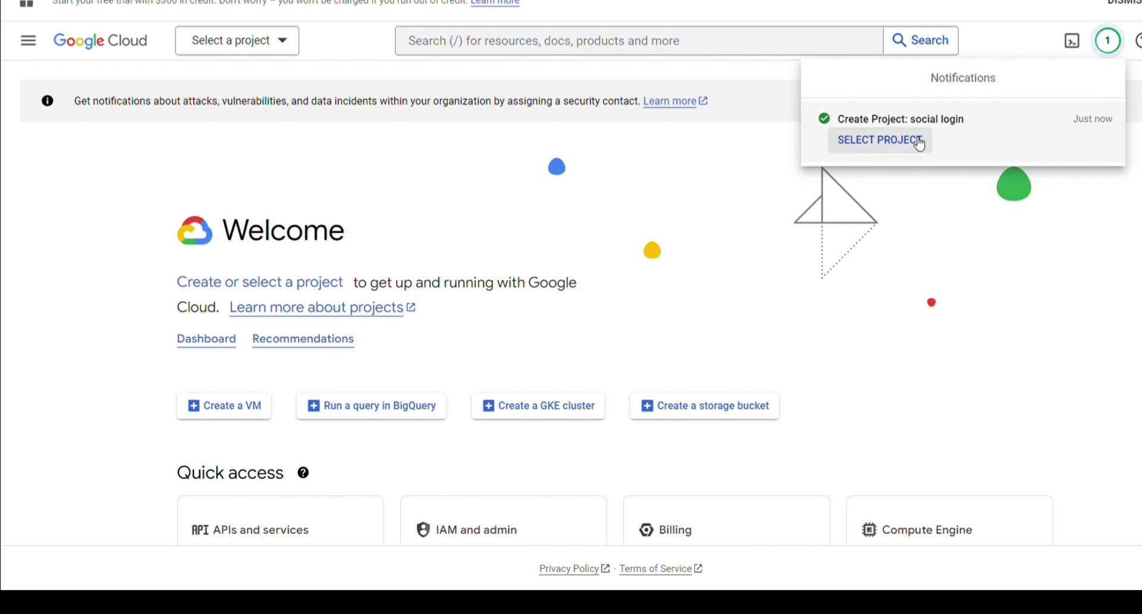
# Switch the console to the 'social login' project
pyautogui.click(903, 144)
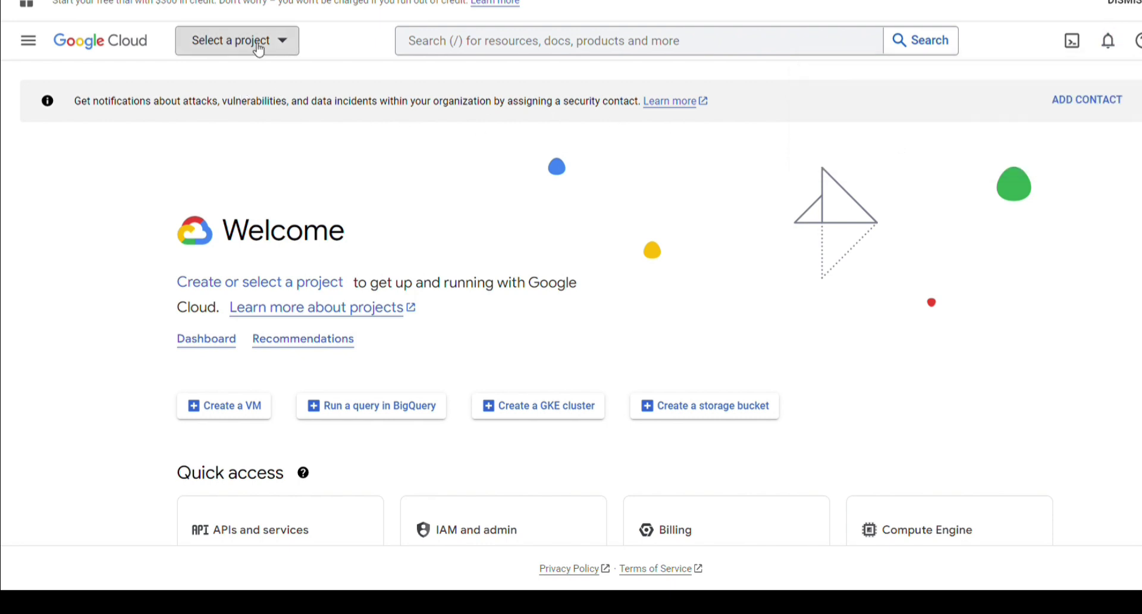
pyautogui.click(236, 54)
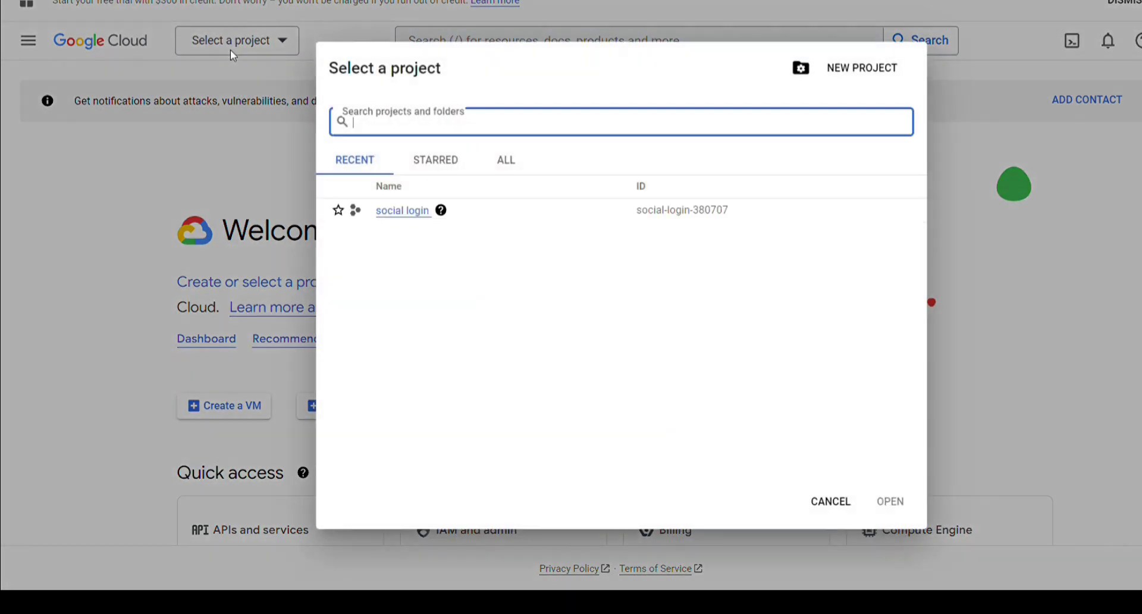
pyautogui.click(395, 211)
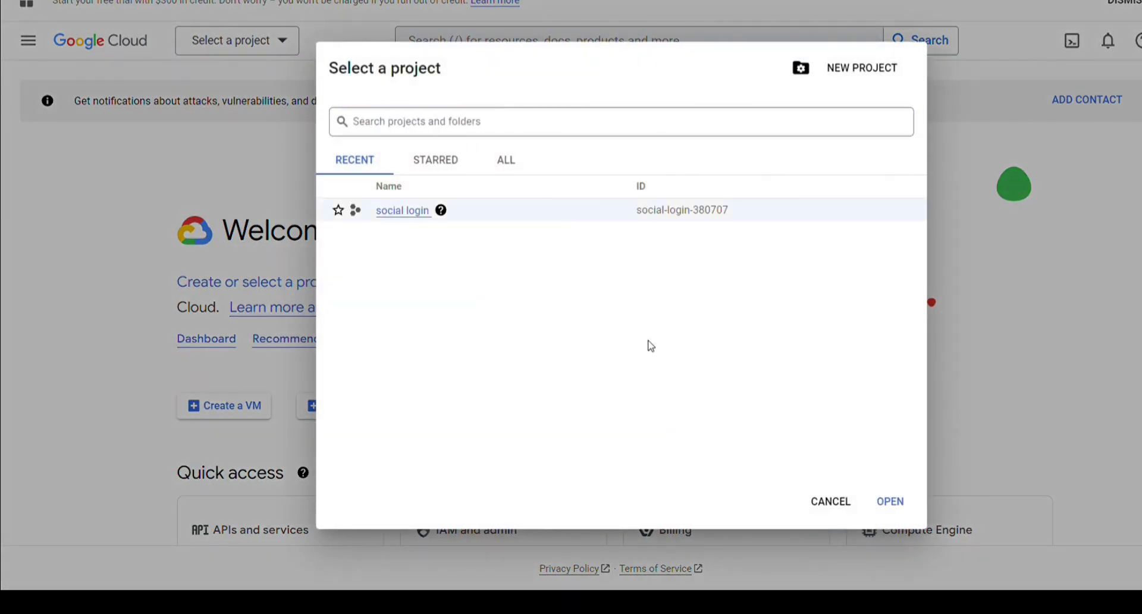
pyautogui.click(876, 502)
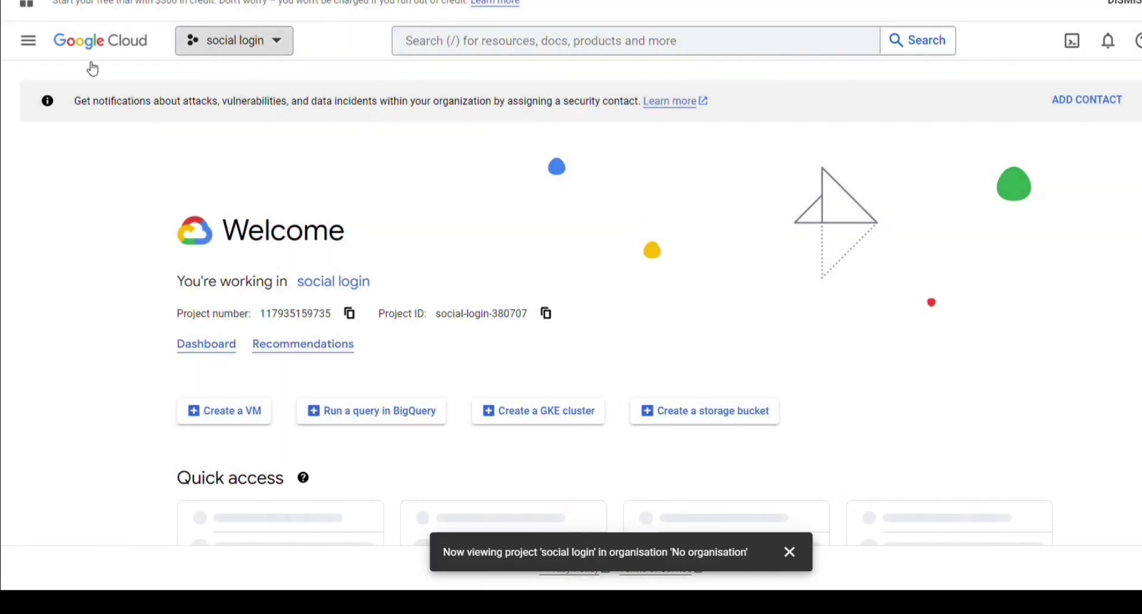
# Go to APIs and services > OAuth consent screen from the navigation menu
pyautogui.click(40, 45)
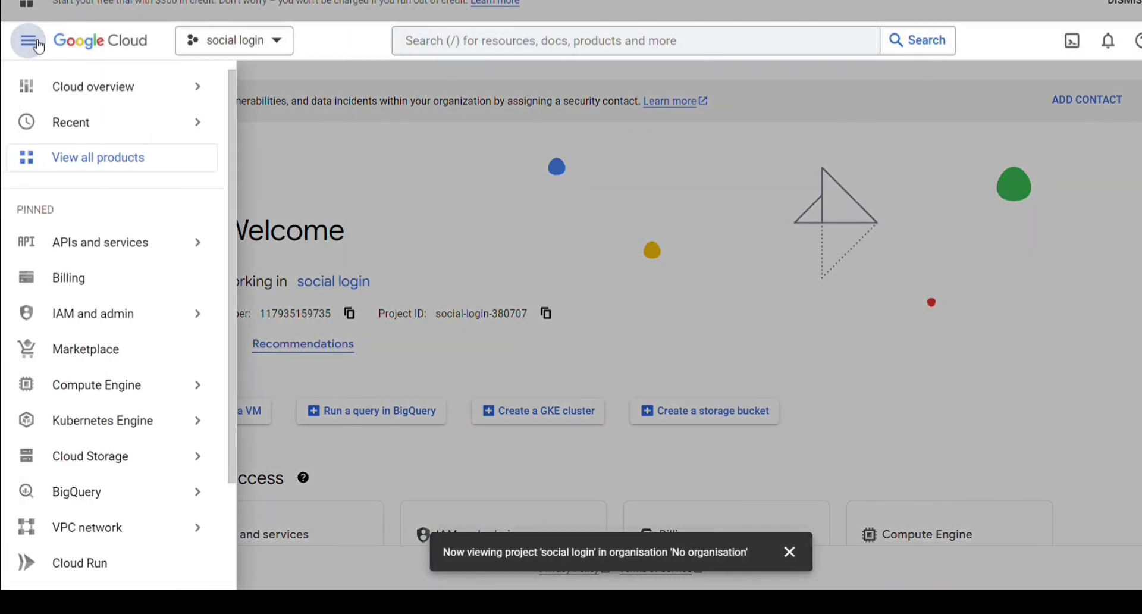
pyautogui.scroll(-2, 121, 278)
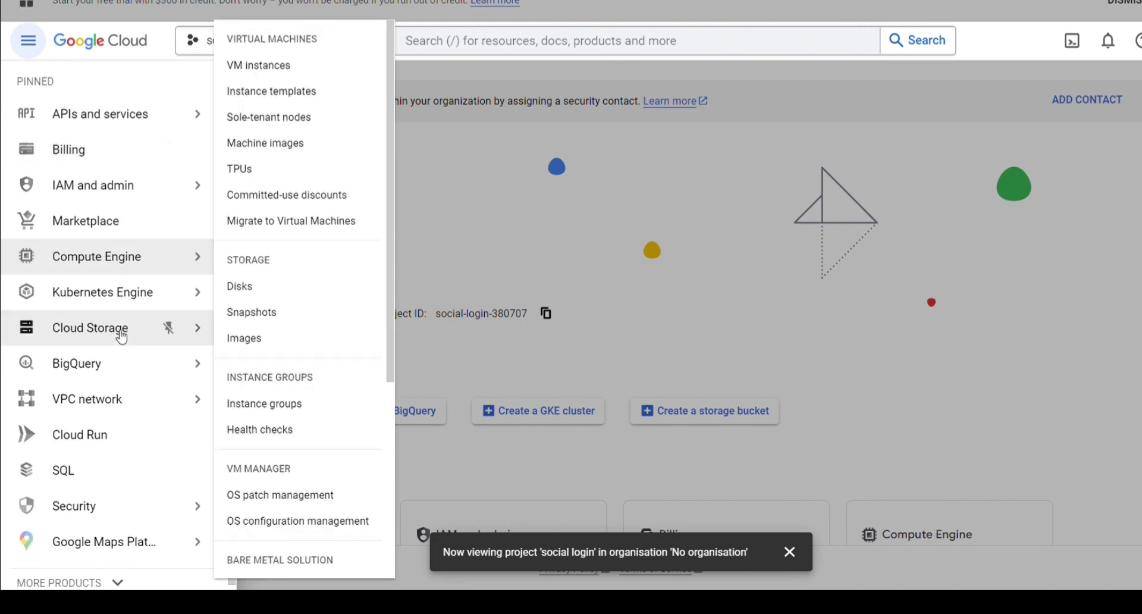
pyautogui.scroll(2, 120, 334)
pyautogui.moveTo(131, 244)
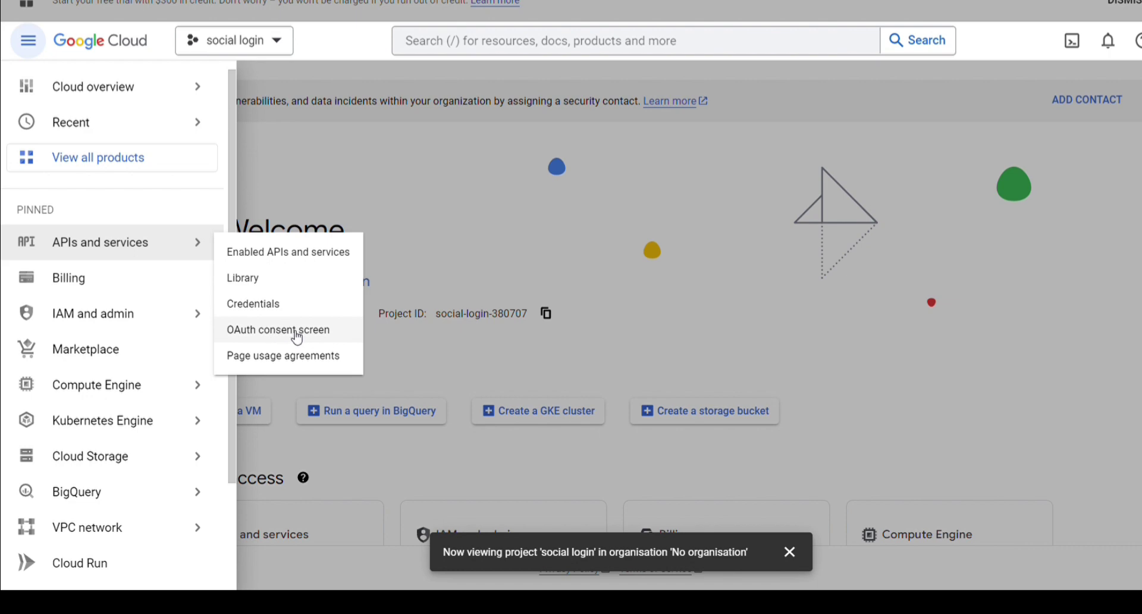
pyautogui.click(294, 336)
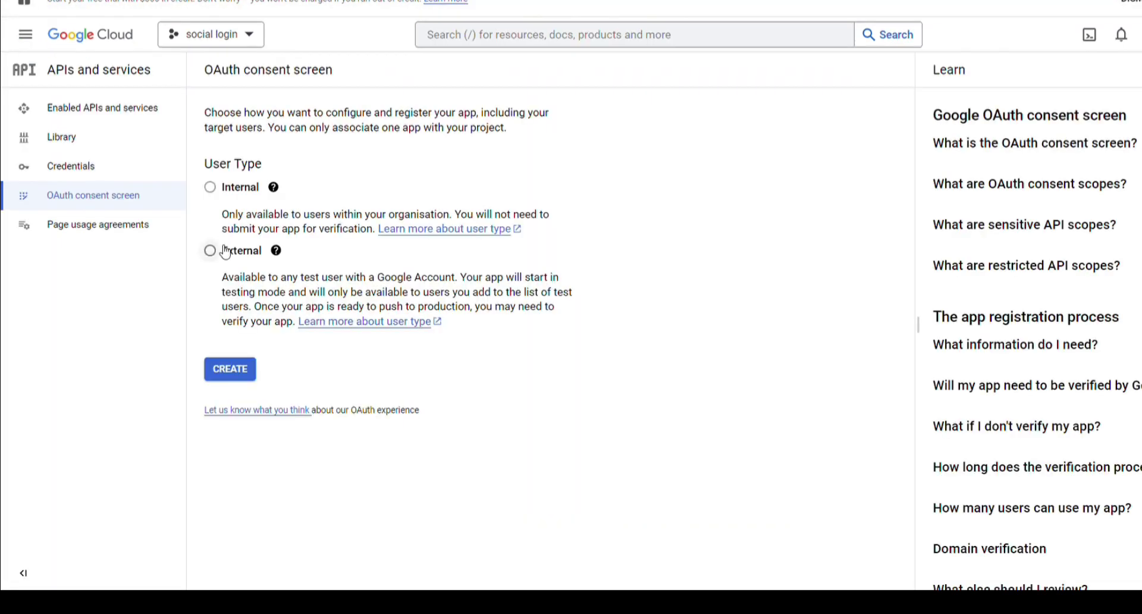
# Create an External consent screen with app name 'Login' and the account's support email
pyautogui.click(224, 250)
pyautogui.click(226, 376)
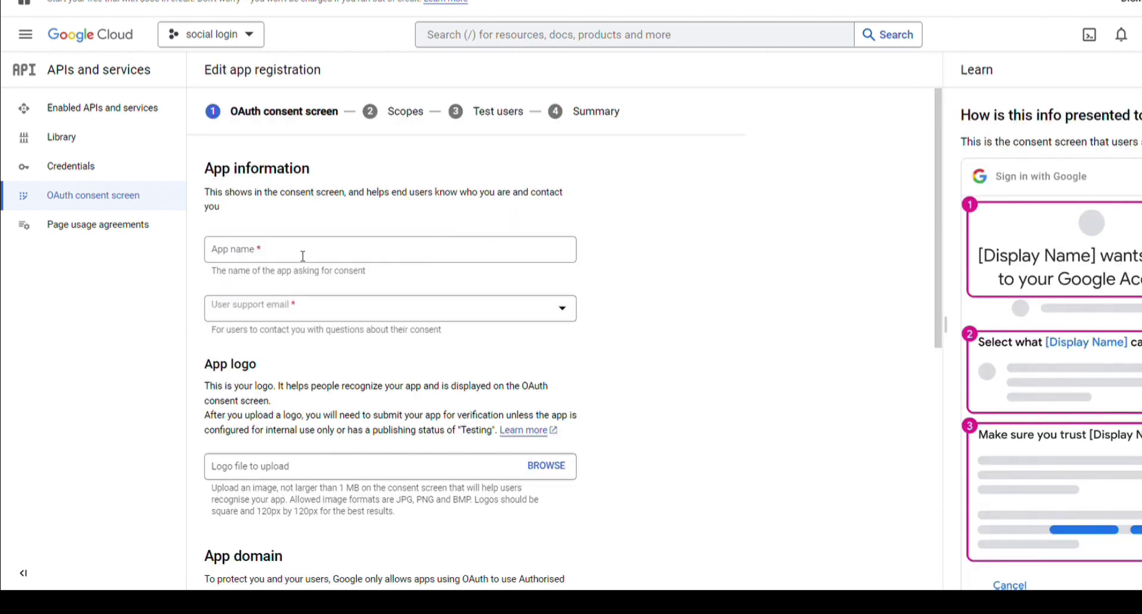
pyautogui.click(303, 256)
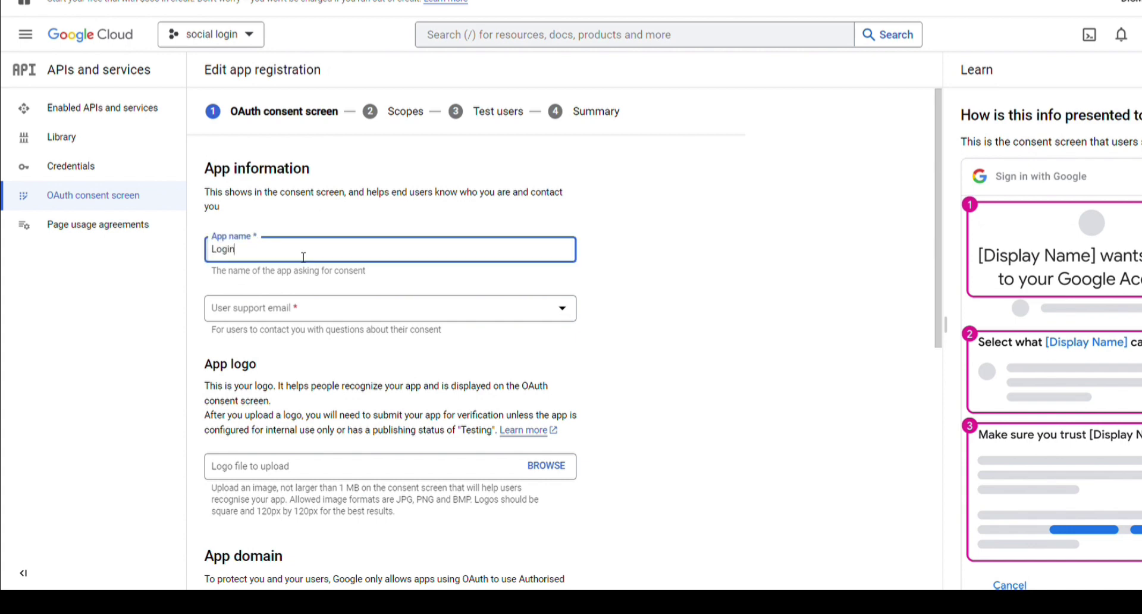
pyautogui.write('Login')
pyautogui.click(299, 321)
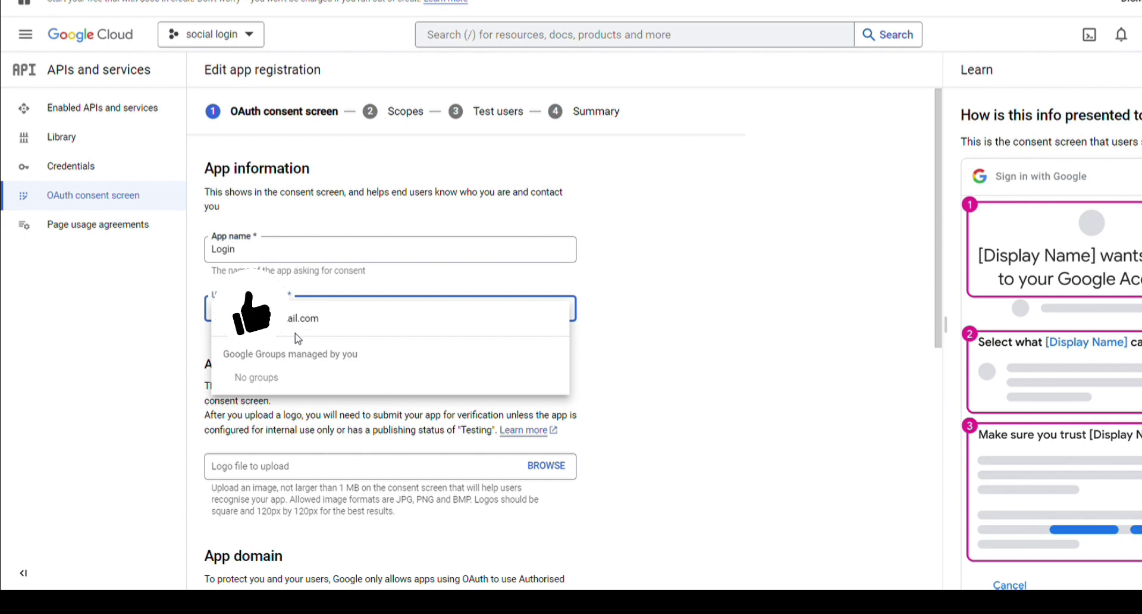
pyautogui.click(297, 330)
# Add the site's authorised domain and enter the developer contact email
pyautogui.scroll(-5, 283, 470)
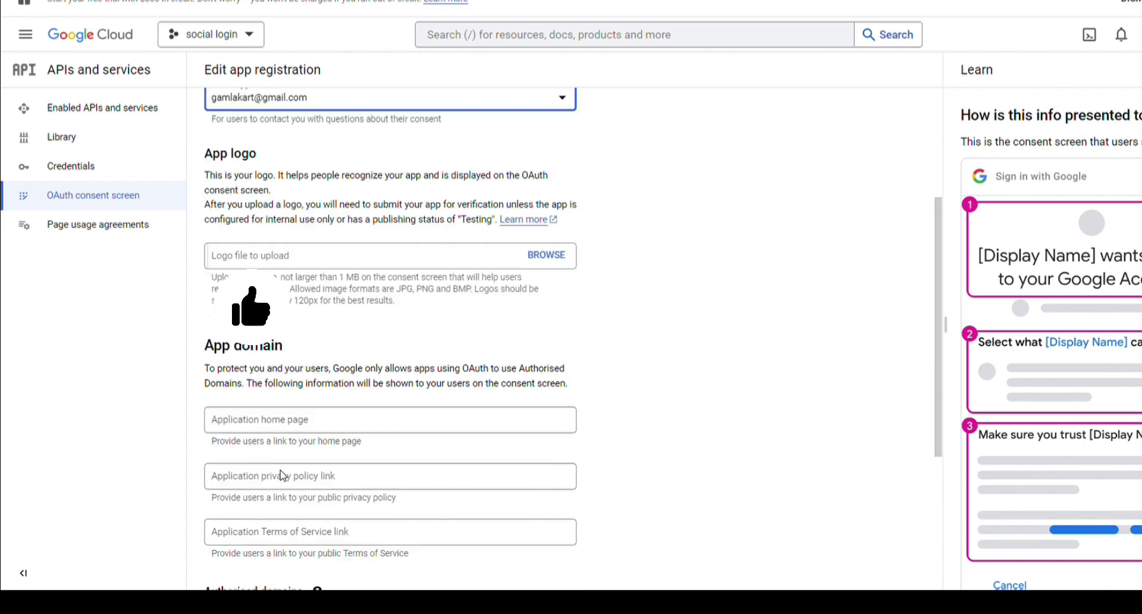
pyautogui.scroll(-3, 283, 475)
pyautogui.click(262, 438)
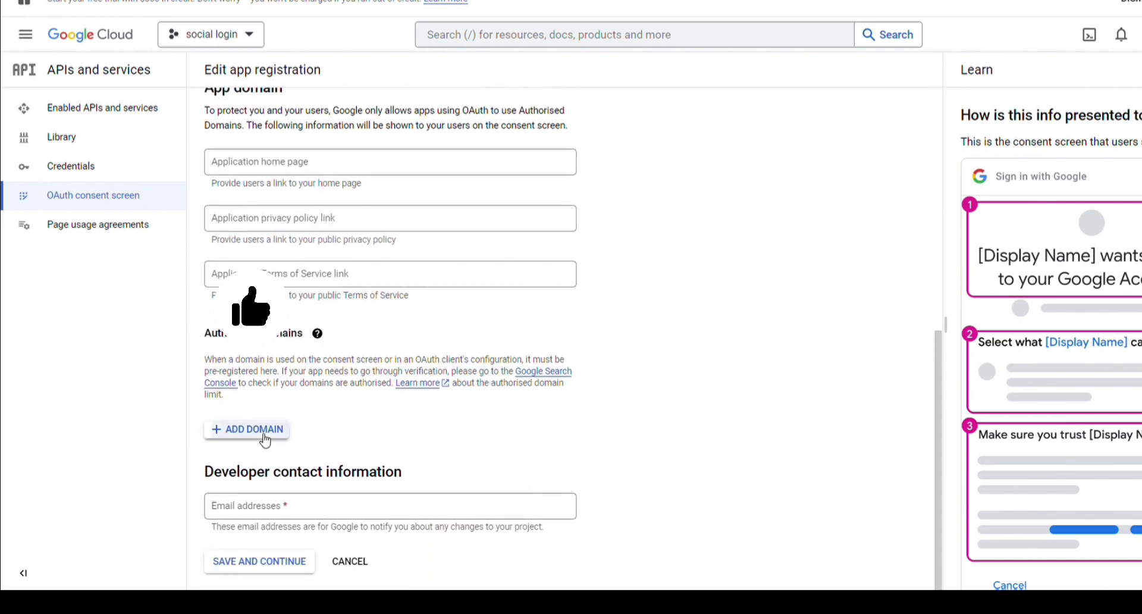
pyautogui.hotkey('ctrl', 'v')
pyautogui.scroll(-1, 262, 441)
pyautogui.click(275, 509)
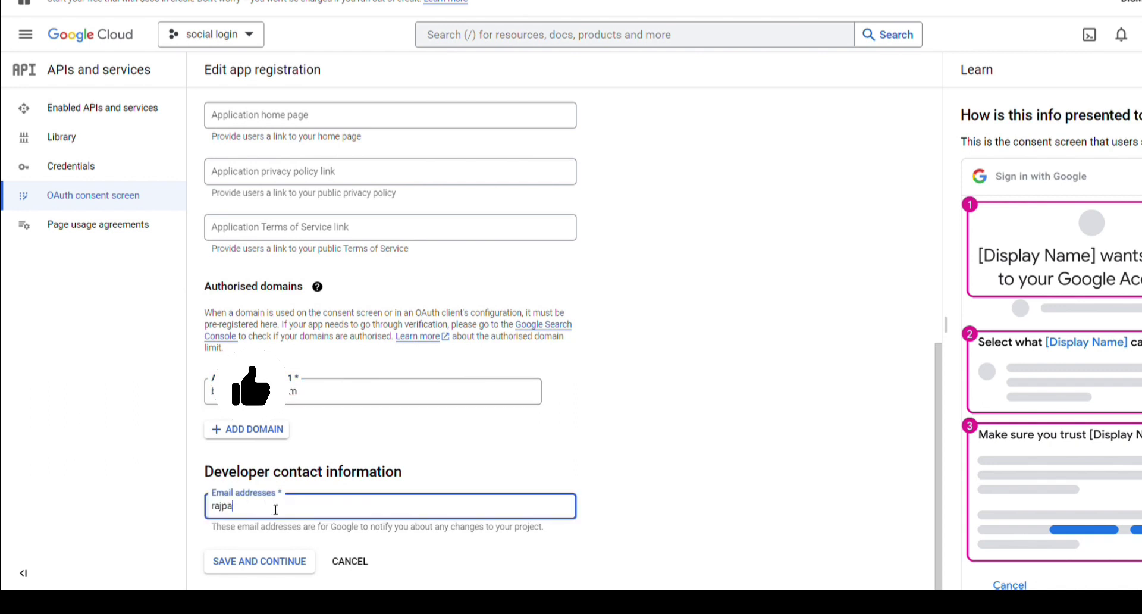
# Save through the Scopes and Test users steps, return to the dashboard, then go to Credentials
pyautogui.click(276, 568)
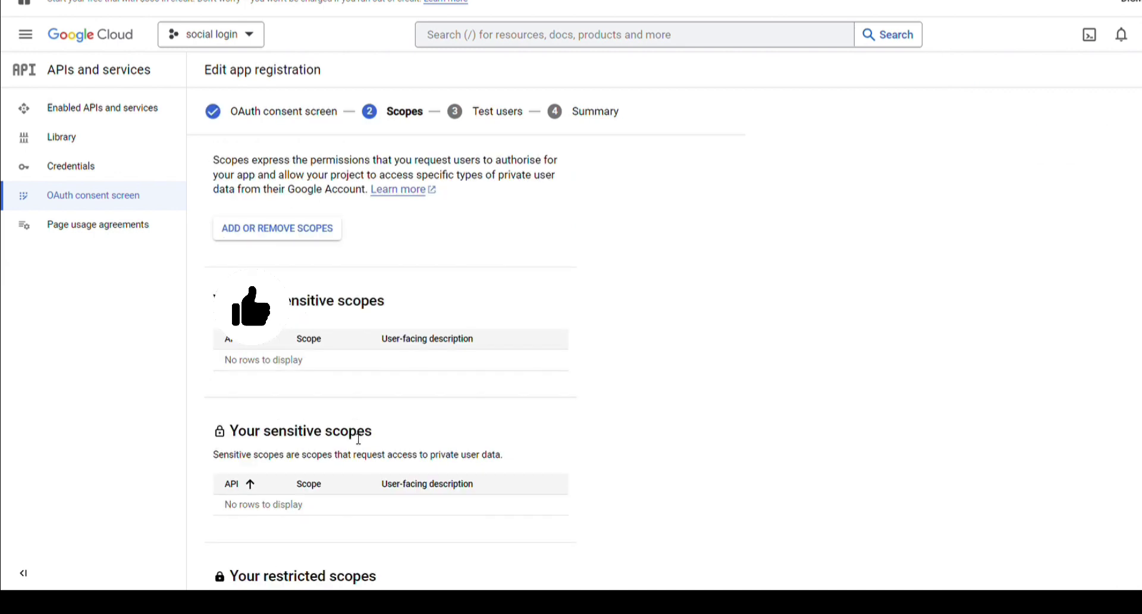
pyautogui.scroll(-2, 358, 438)
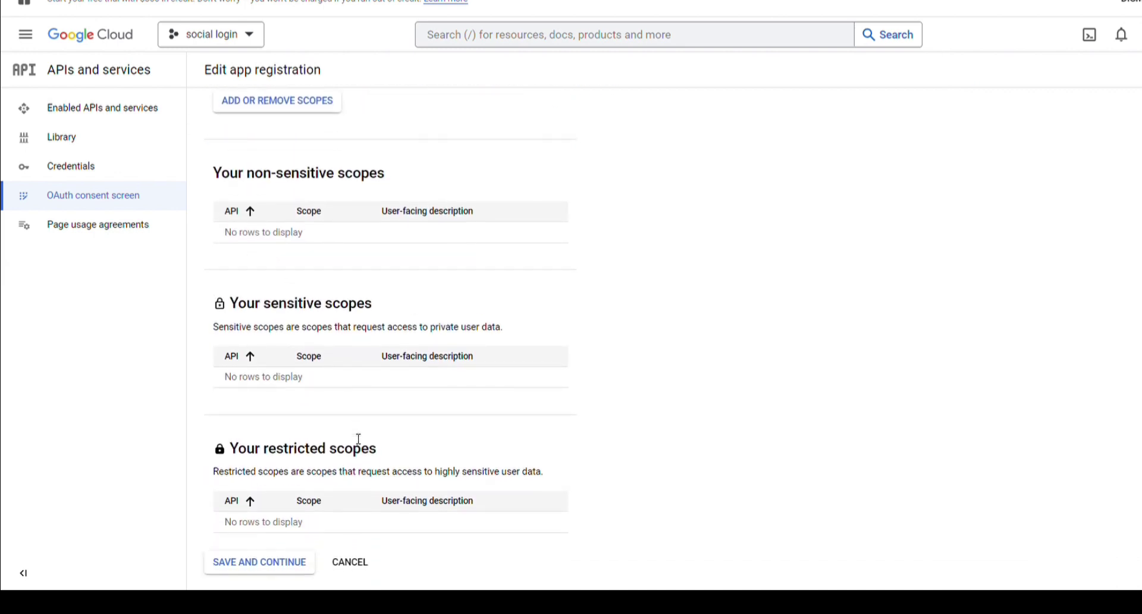
pyautogui.click(275, 562)
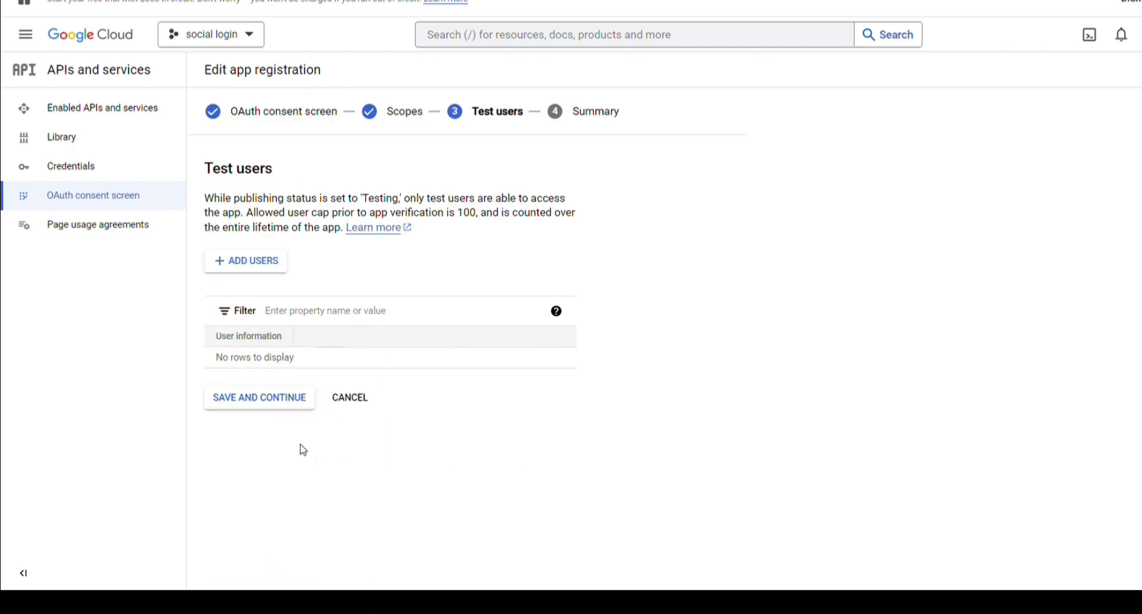
pyautogui.click(273, 396)
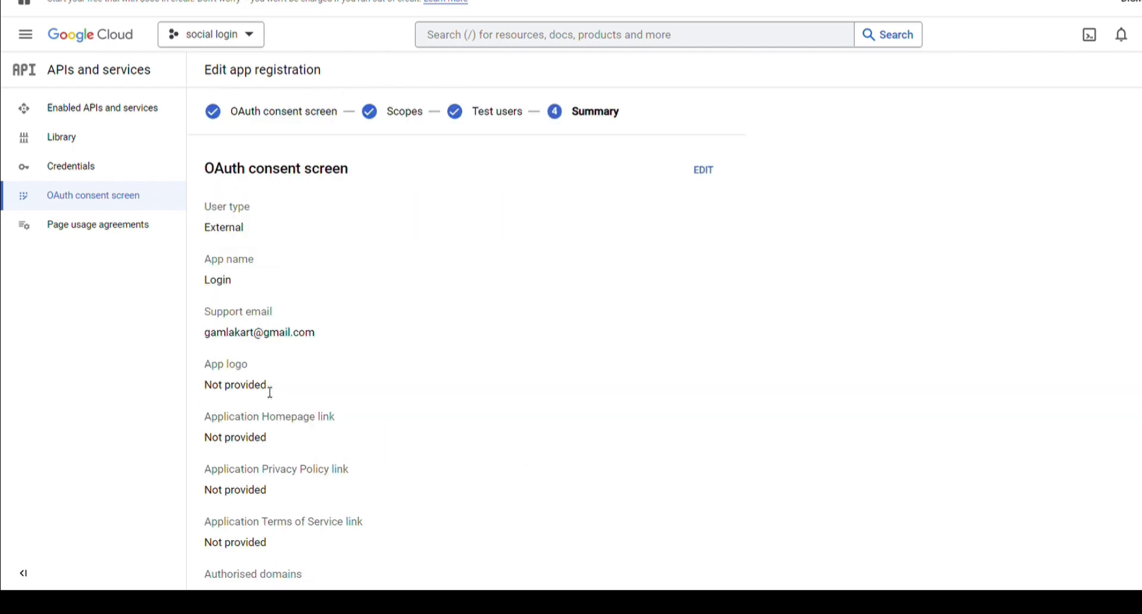
pyautogui.scroll(-7, 271, 417)
pyautogui.click(254, 561)
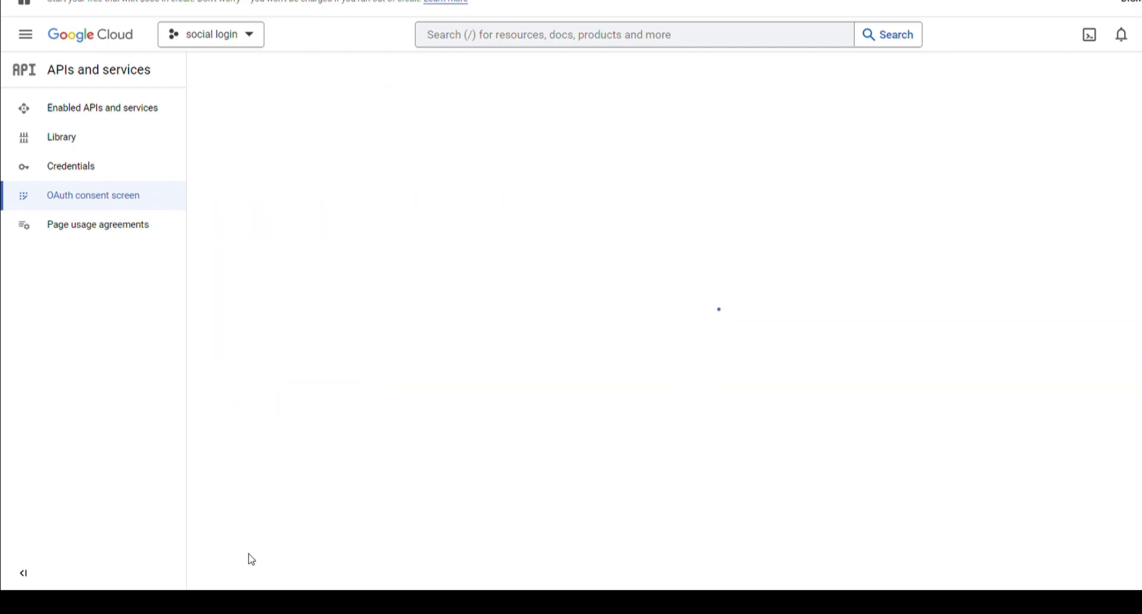
pyautogui.click(91, 174)
# Start a new OAuth client ID of type Web application named Web client 1
pyautogui.click(359, 66)
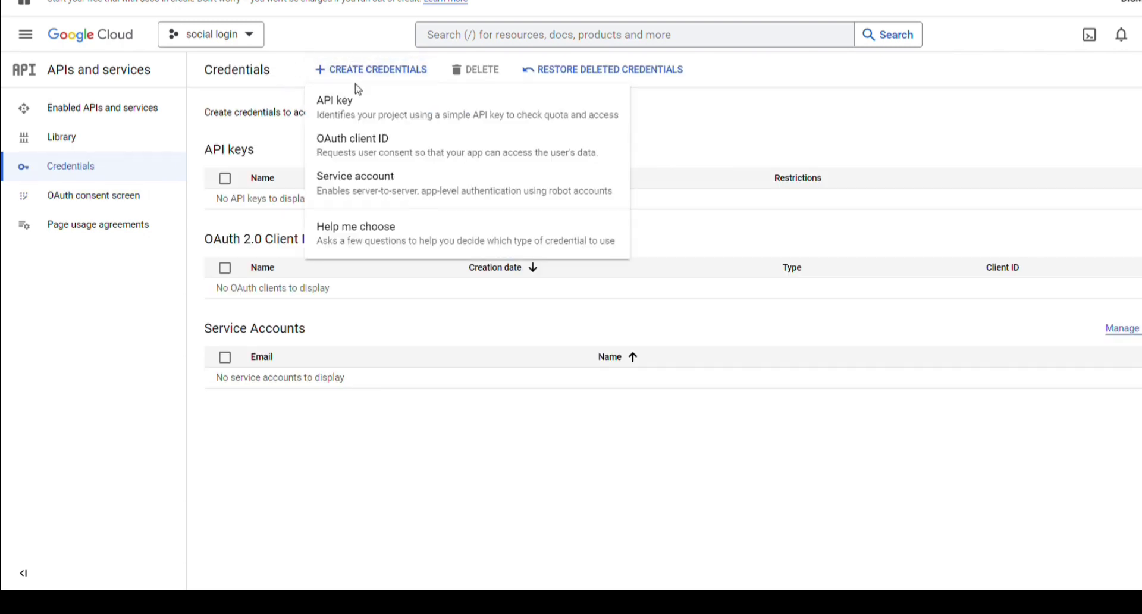
pyautogui.click(373, 148)
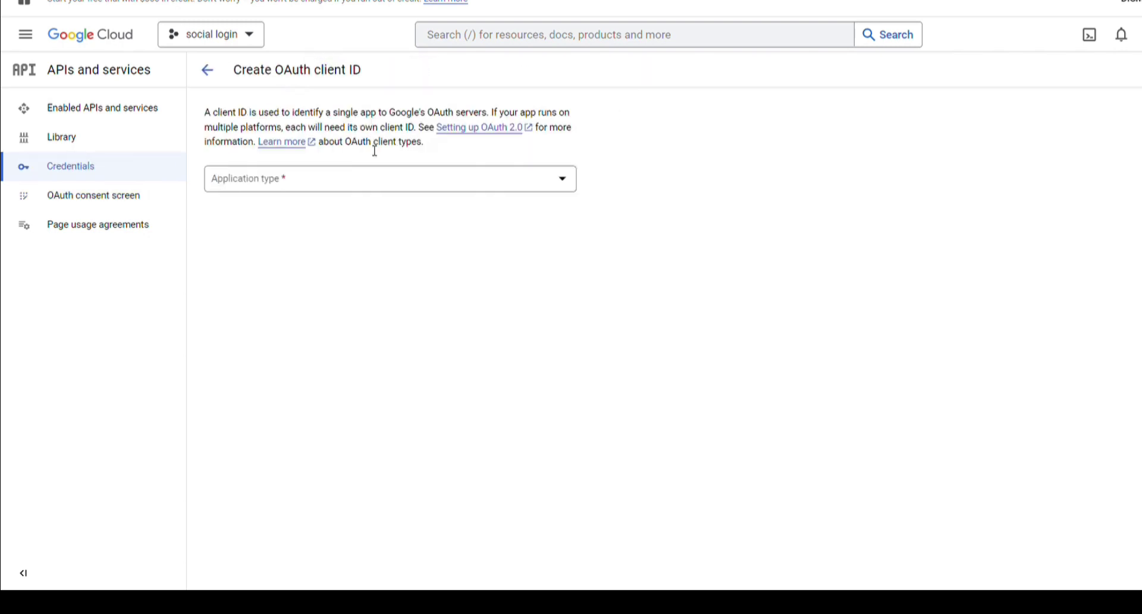
pyautogui.click(342, 183)
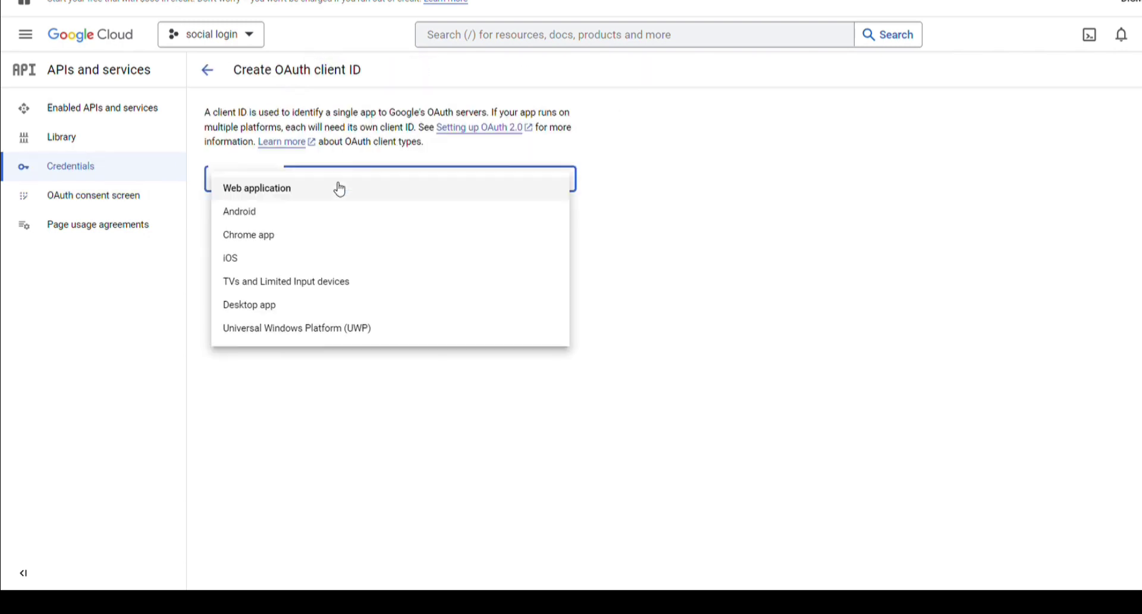
pyautogui.click(279, 199)
pyautogui.click(310, 224)
pyautogui.scroll(-2, 269, 228)
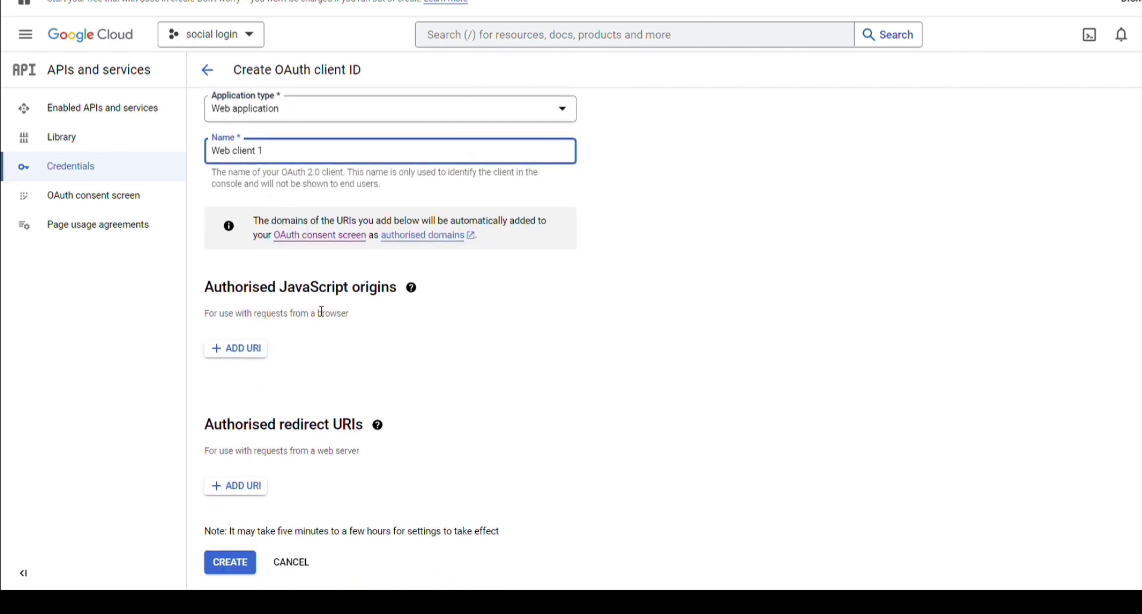
# Add the site's redirect URI under Authorised redirect URIs and create the client
pyautogui.click(238, 484)
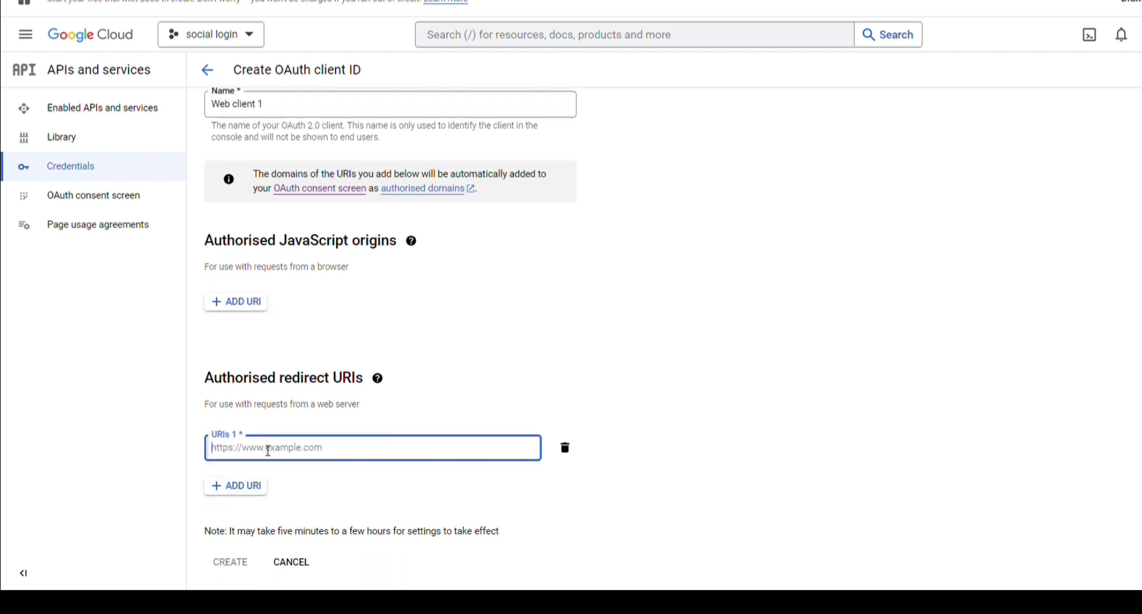
pyautogui.hotkey('ctrl', 'v')
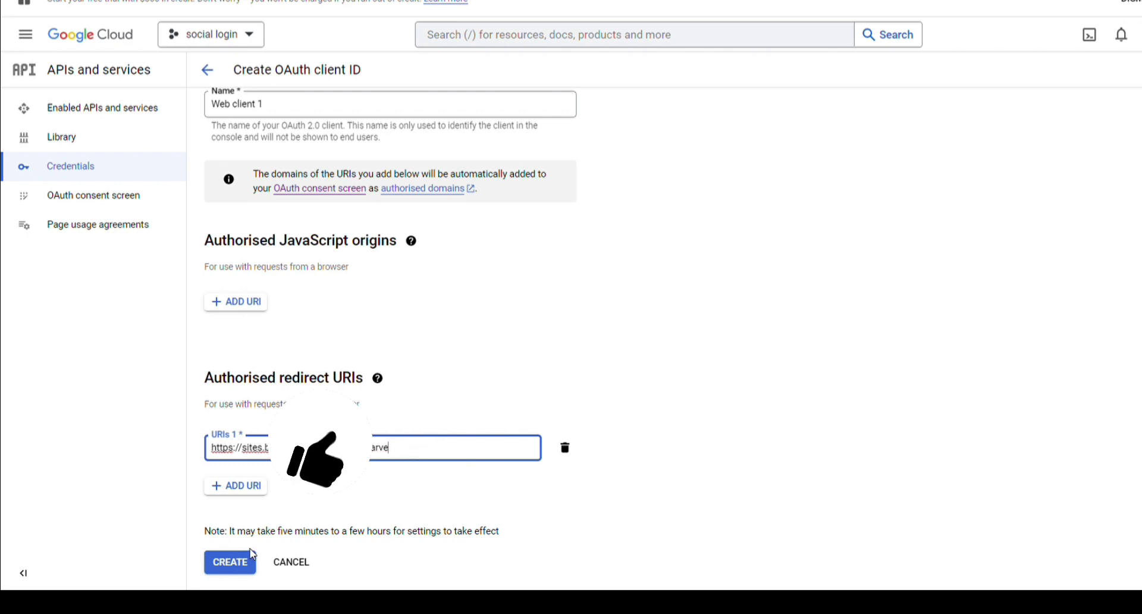
pyautogui.click(241, 566)
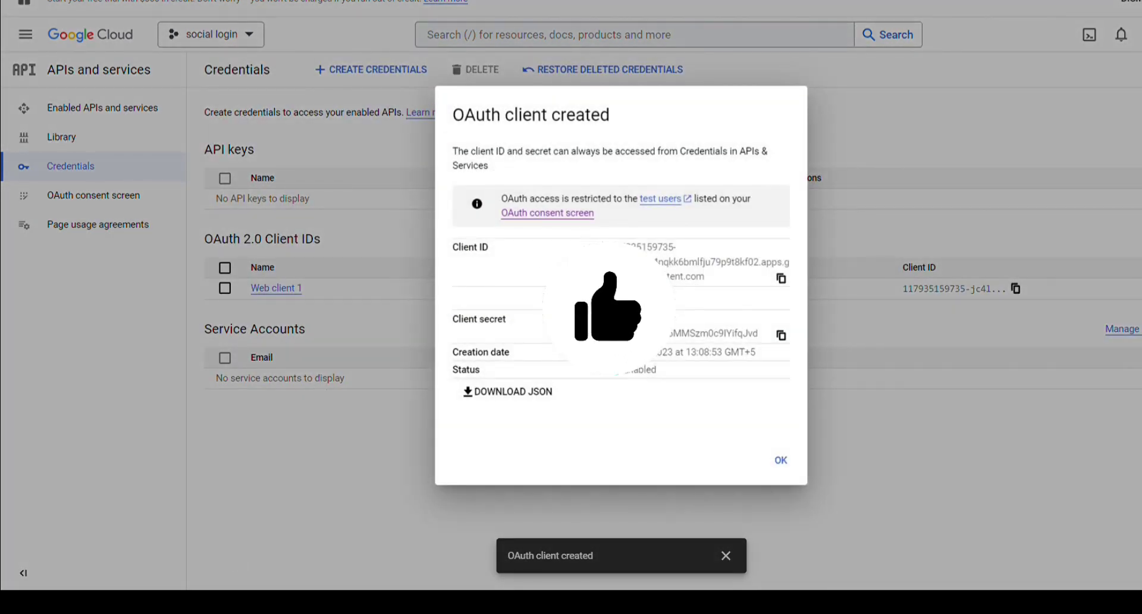
# Paste the copied Client ID into the plugin's Google Client ID field, then copy the client secret
pyautogui.click(500, 394)
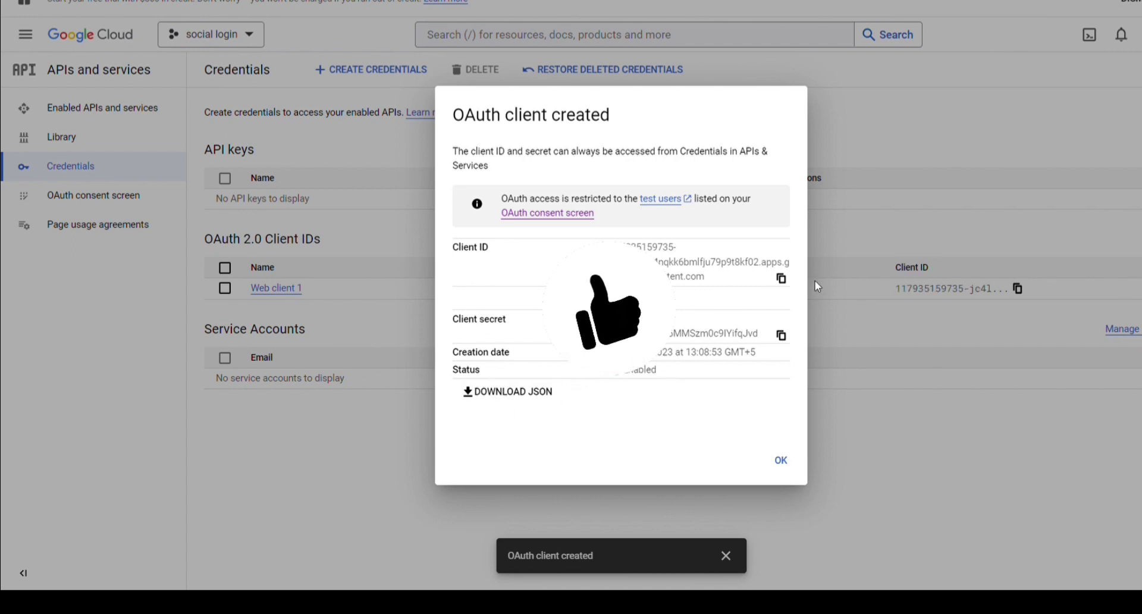
pyautogui.click(781, 278)
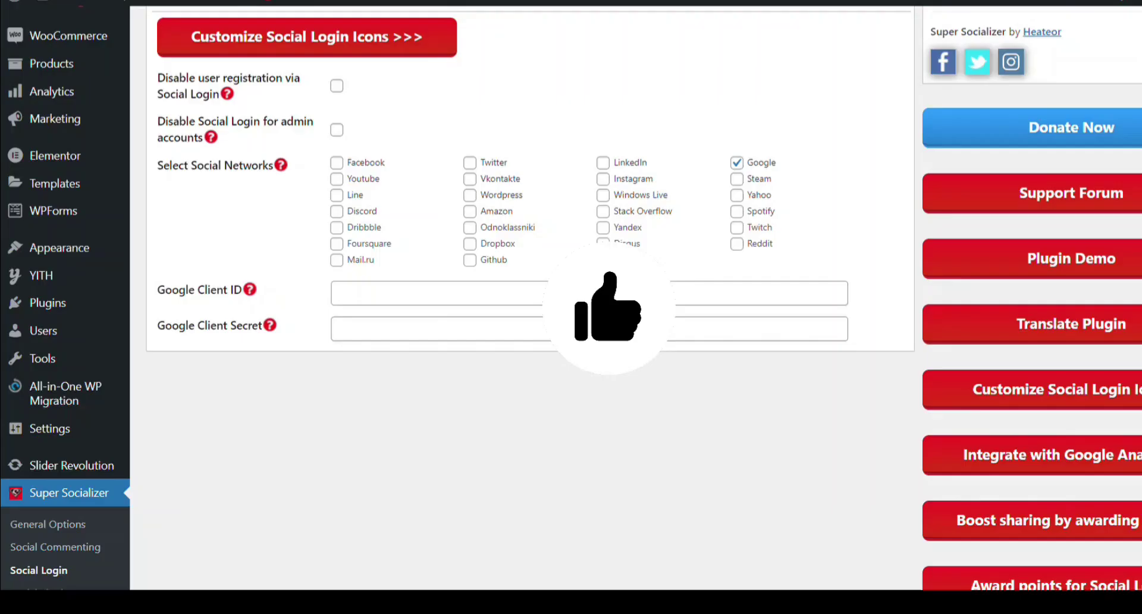
pyautogui.click(428, 310)
pyautogui.hotkey('ctrl', 'v')
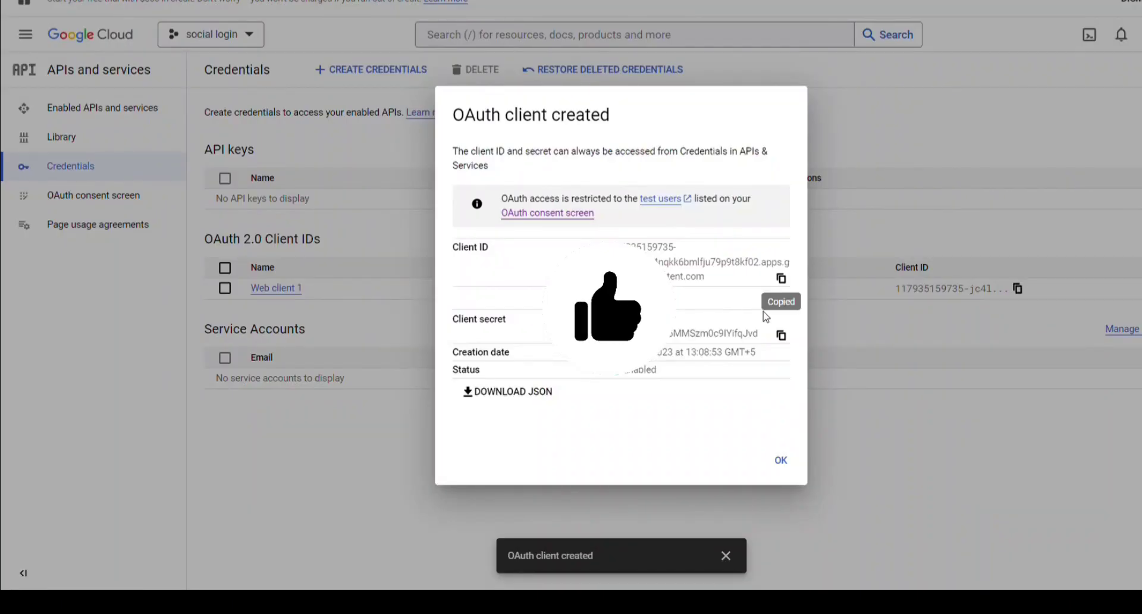
pyautogui.click(780, 336)
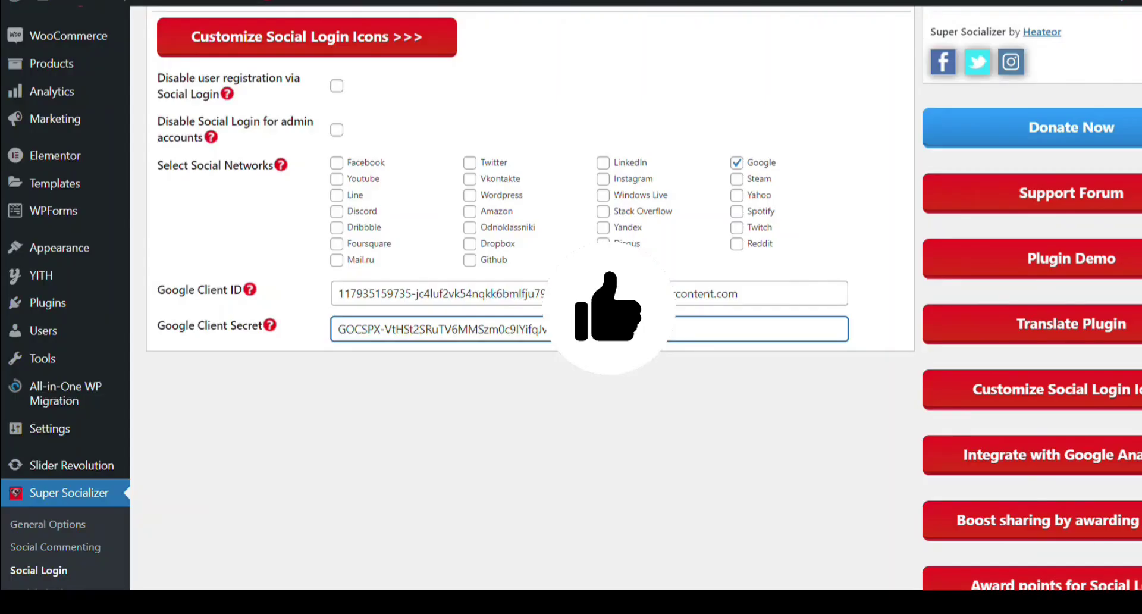
# Save Changes on the Super Socializer Social Login settings page
pyautogui.scroll(-10, 237, 452)
pyautogui.click(202, 399)
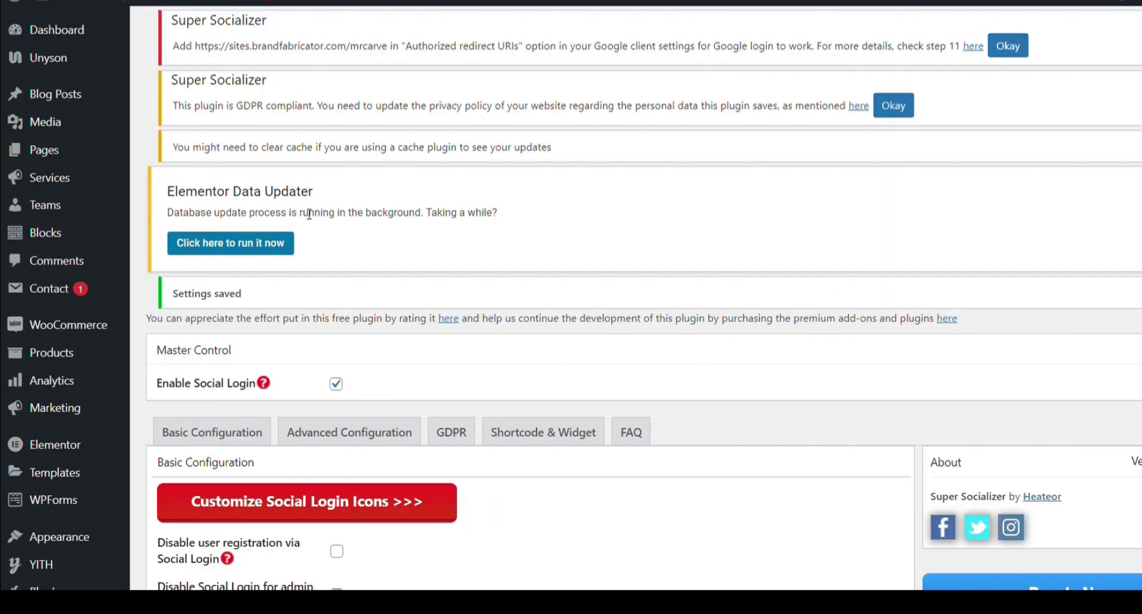
pyautogui.scroll(-7, 307, 214)
pyautogui.scroll(5, 77, 52)
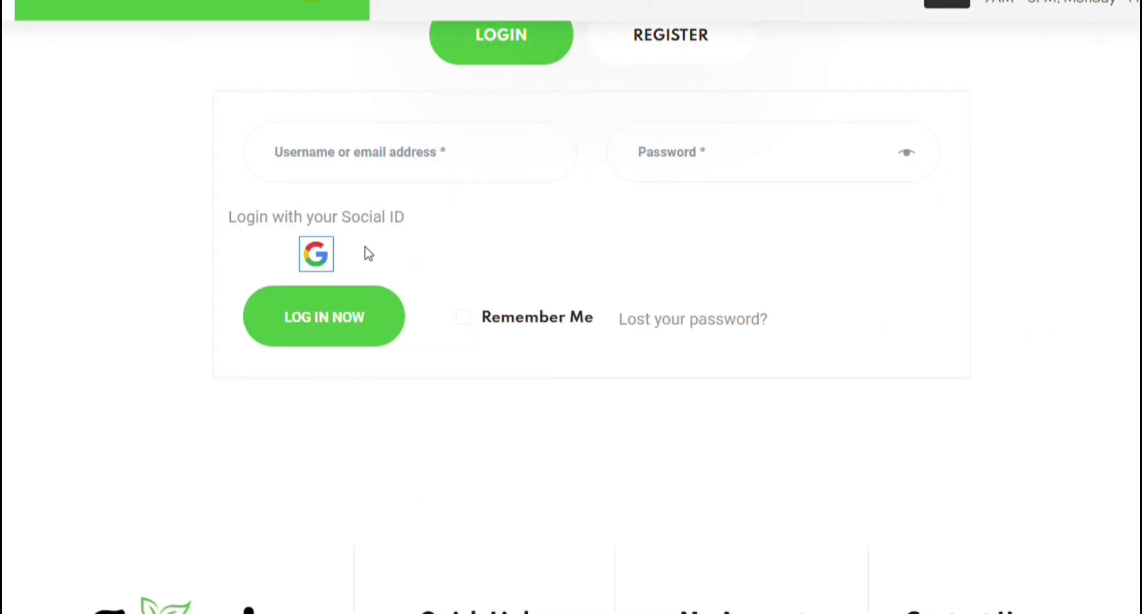
# Sign in using the Google icon on the REGISTER form and choose a Google account
pyautogui.scroll(2, 369, 254)
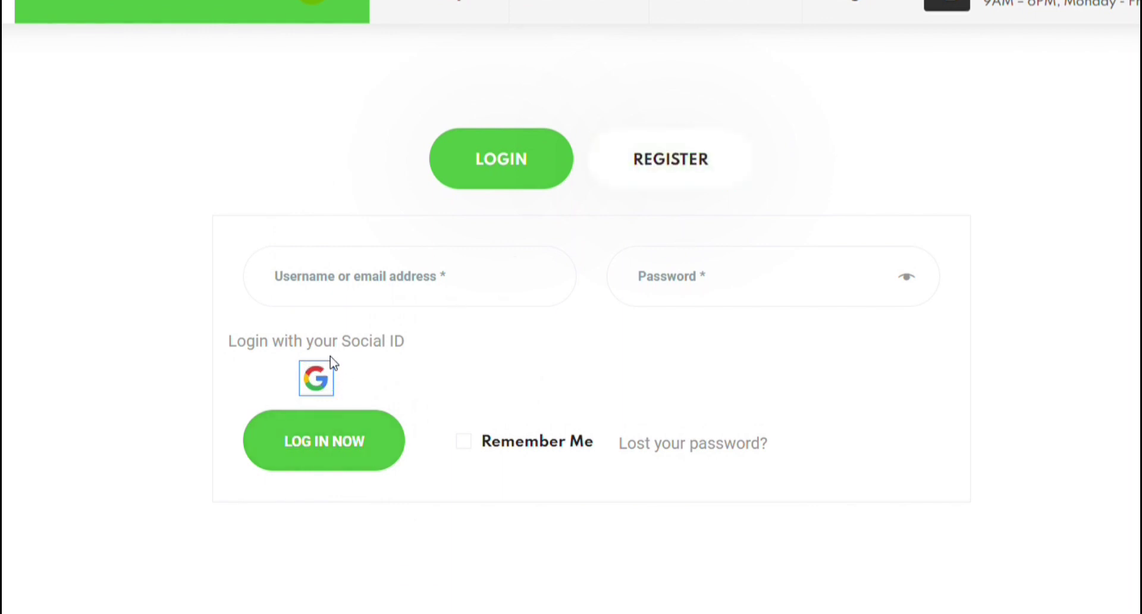
pyautogui.click(665, 177)
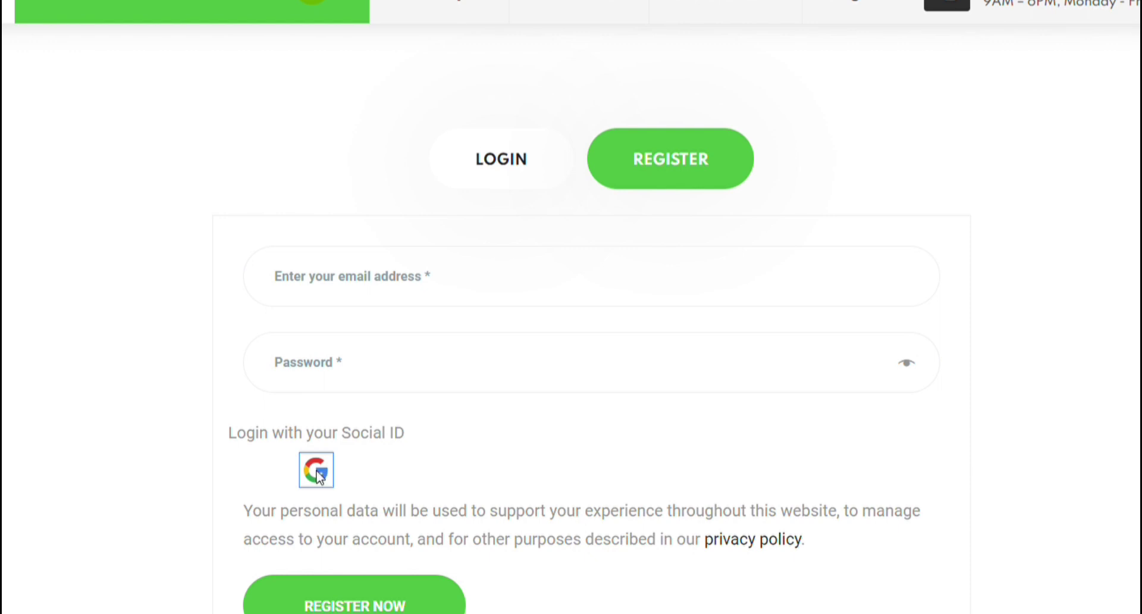
pyautogui.click(316, 472)
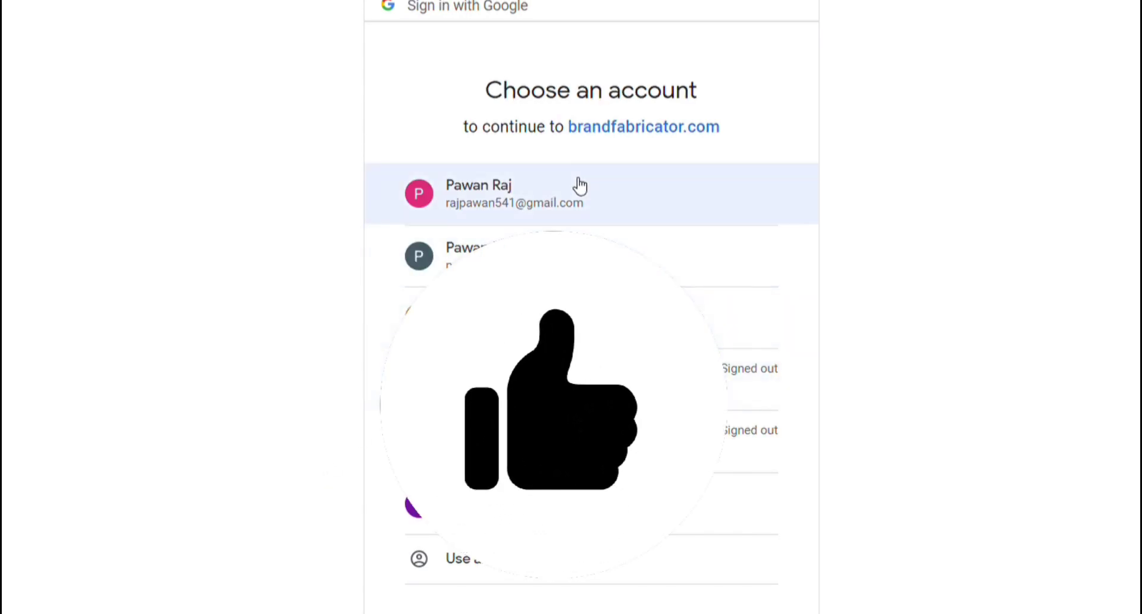
pyautogui.click(582, 200)
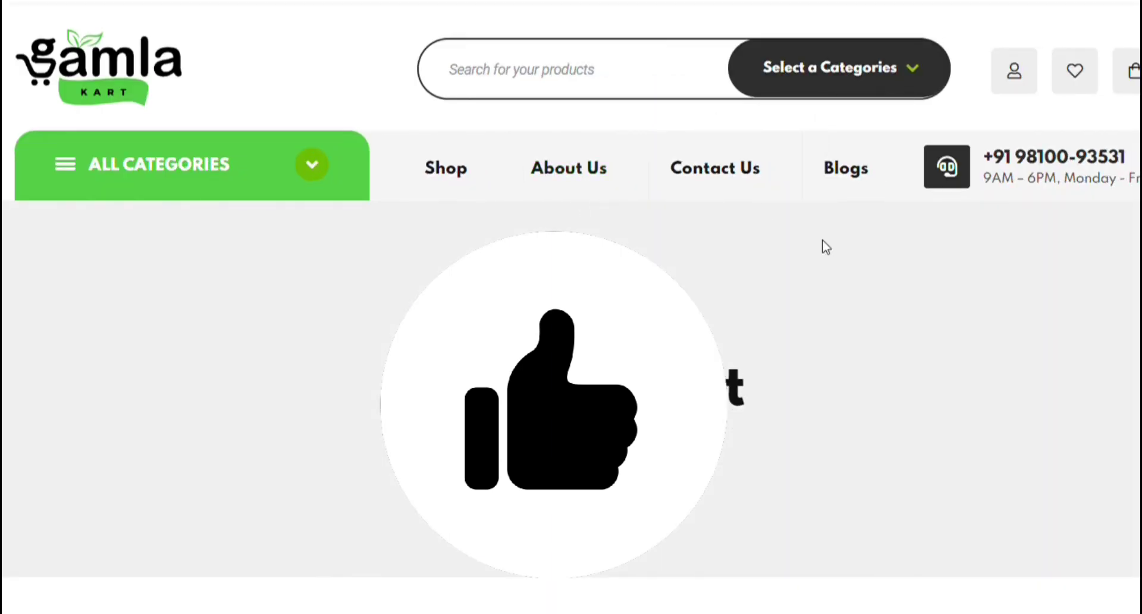
pyautogui.scroll(2, 440, 205)
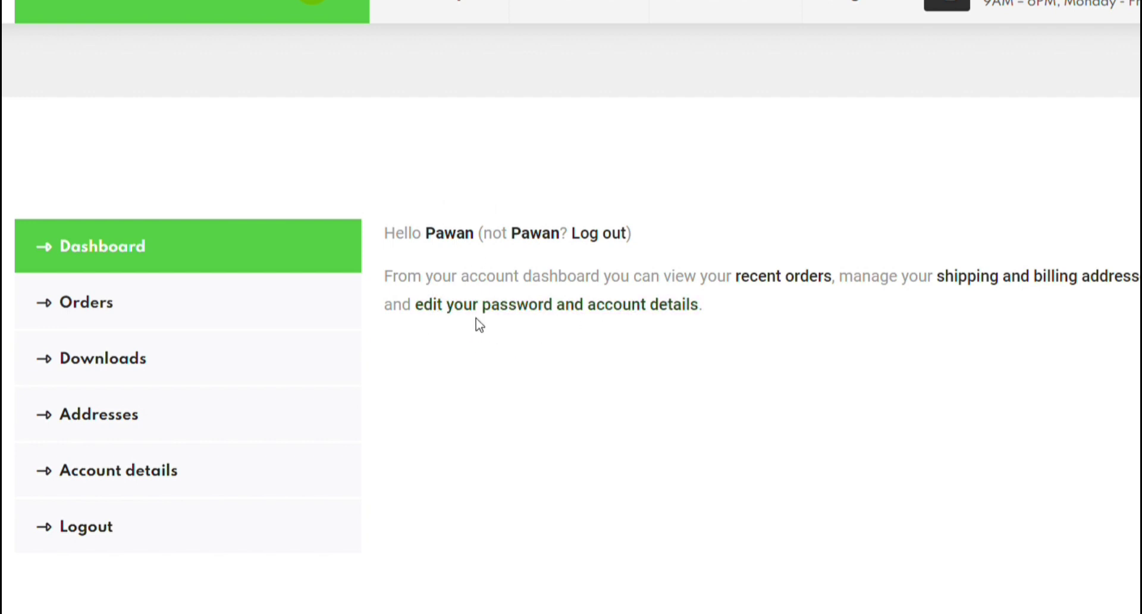
# Log out of Gamla Kart and sign back in via the login form's Google icon, reaching My account
pyautogui.click(596, 234)
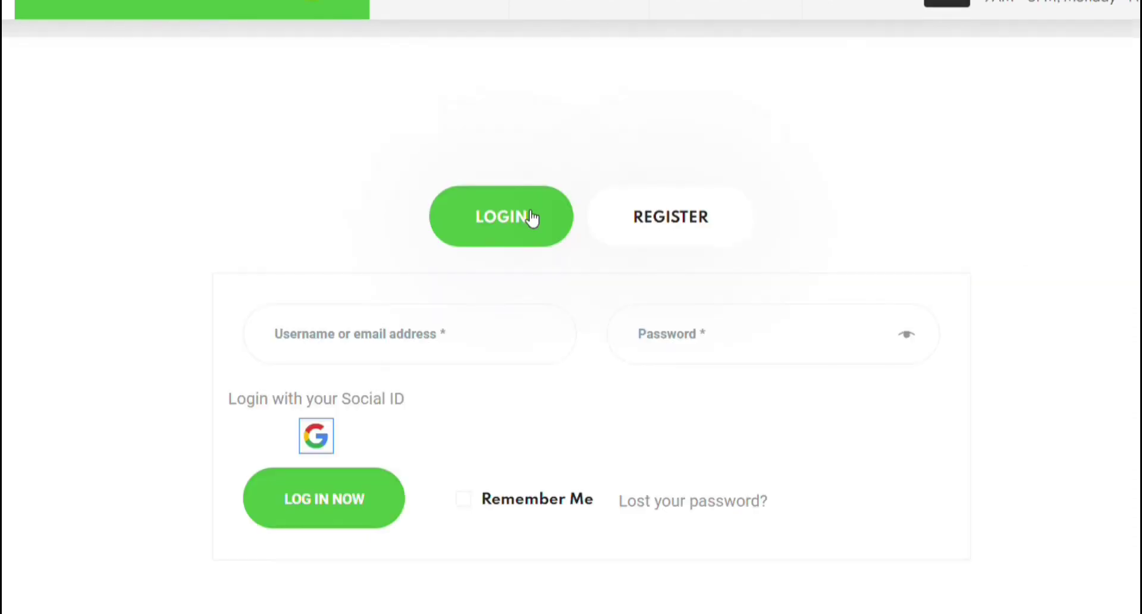
pyautogui.click(316, 436)
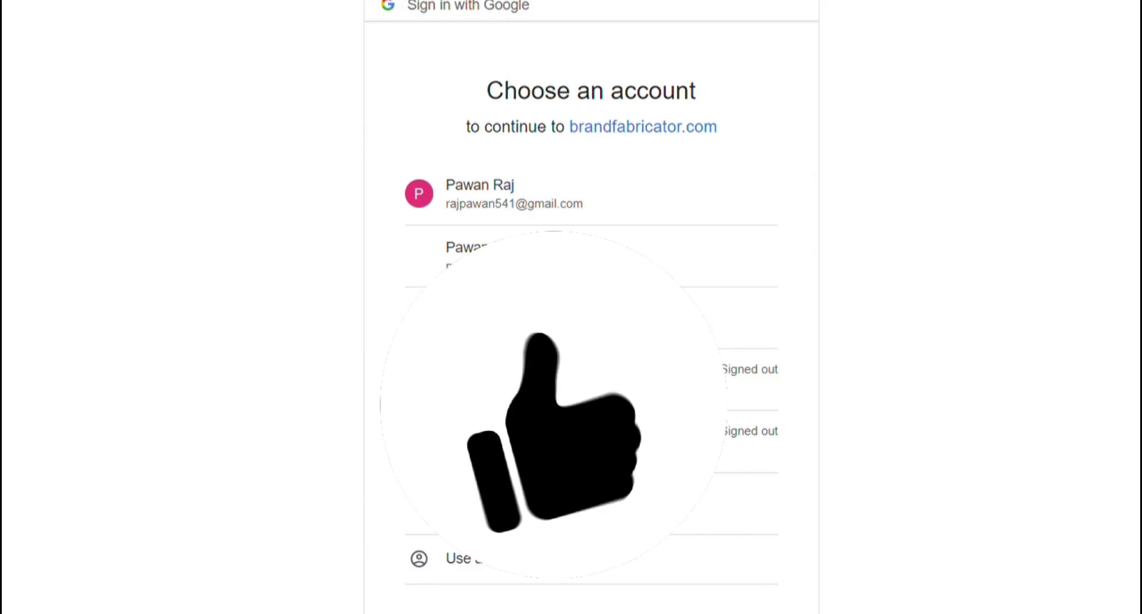
pyautogui.click(525, 208)
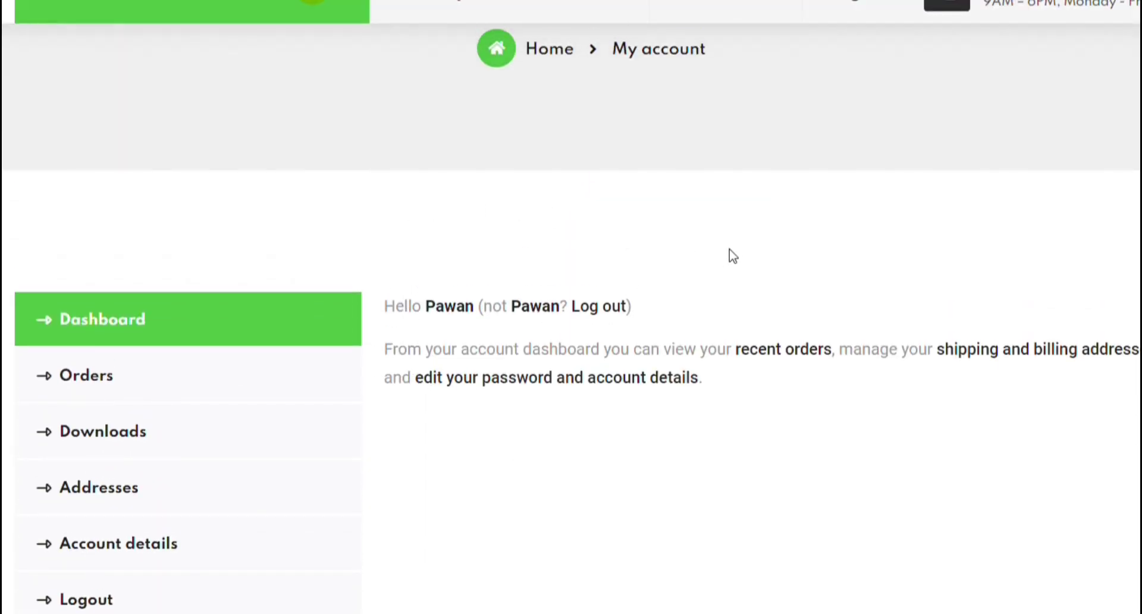
pyautogui.scroll(5, 731, 255)
pyautogui.scroll(-5, 1032, 122)
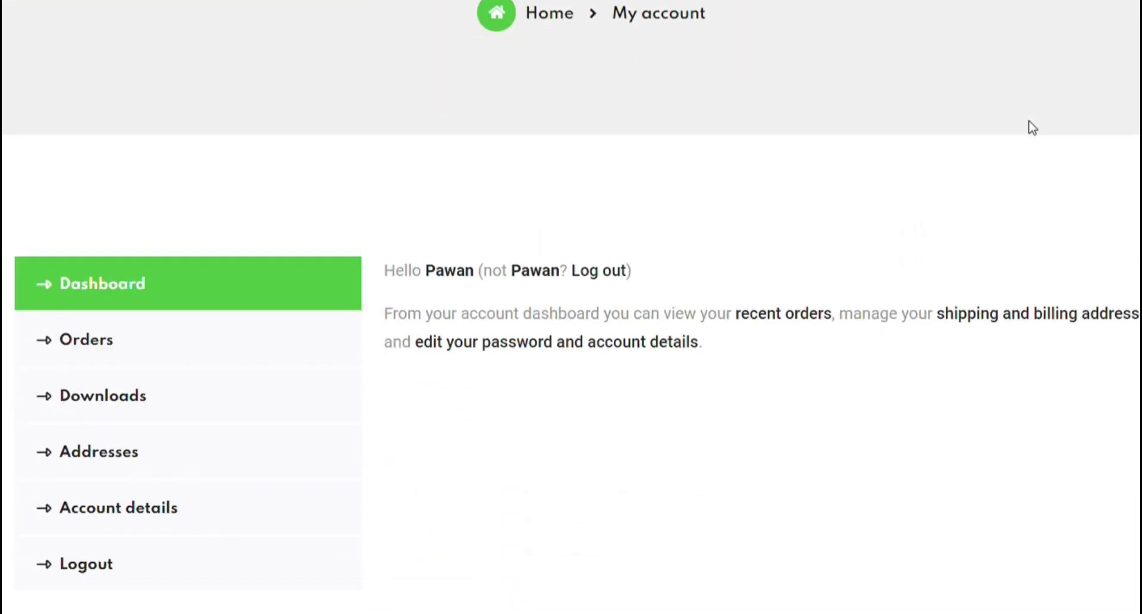